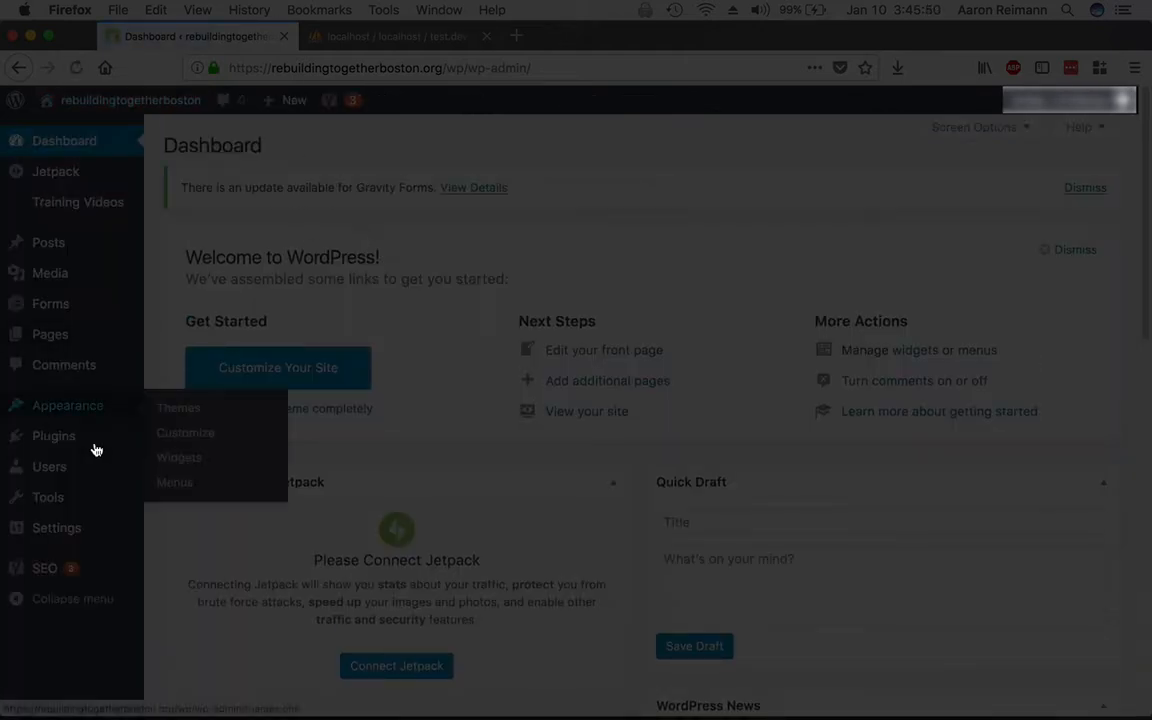
Open the Zipper backup tool from the Tools menu in the WordPress admin.
{"action": "mouse_move", "coordinate": [57, 507]}
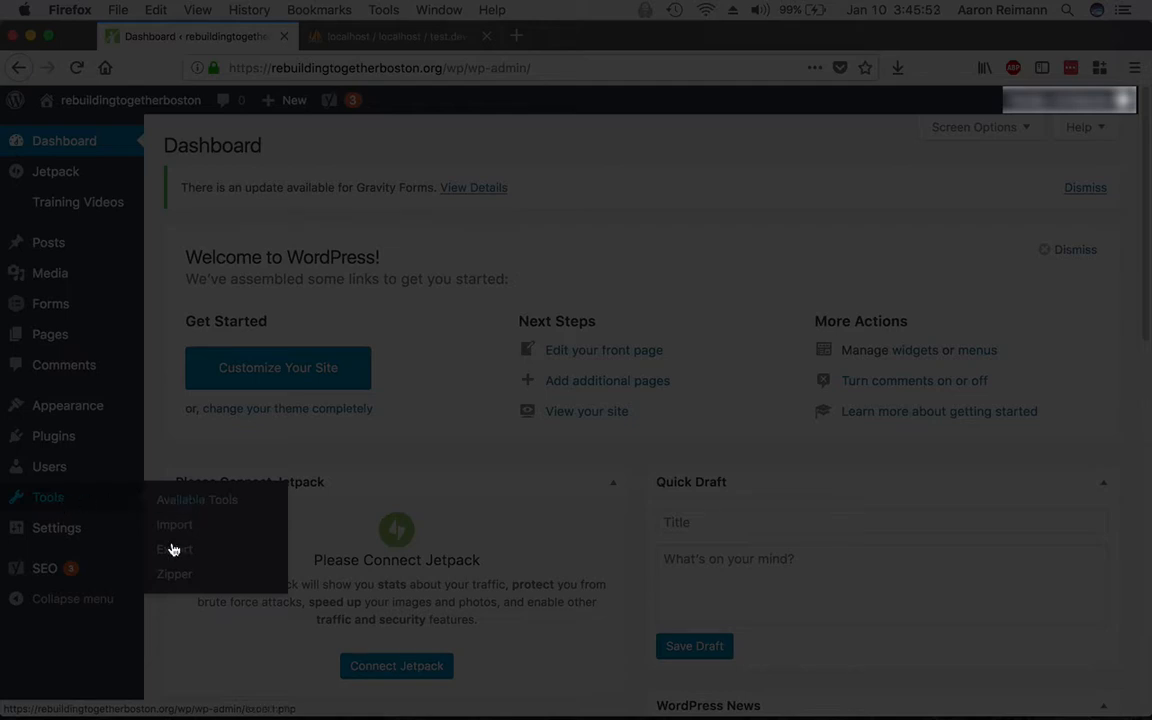
{"action": "left_click", "coordinate": [174, 577]}
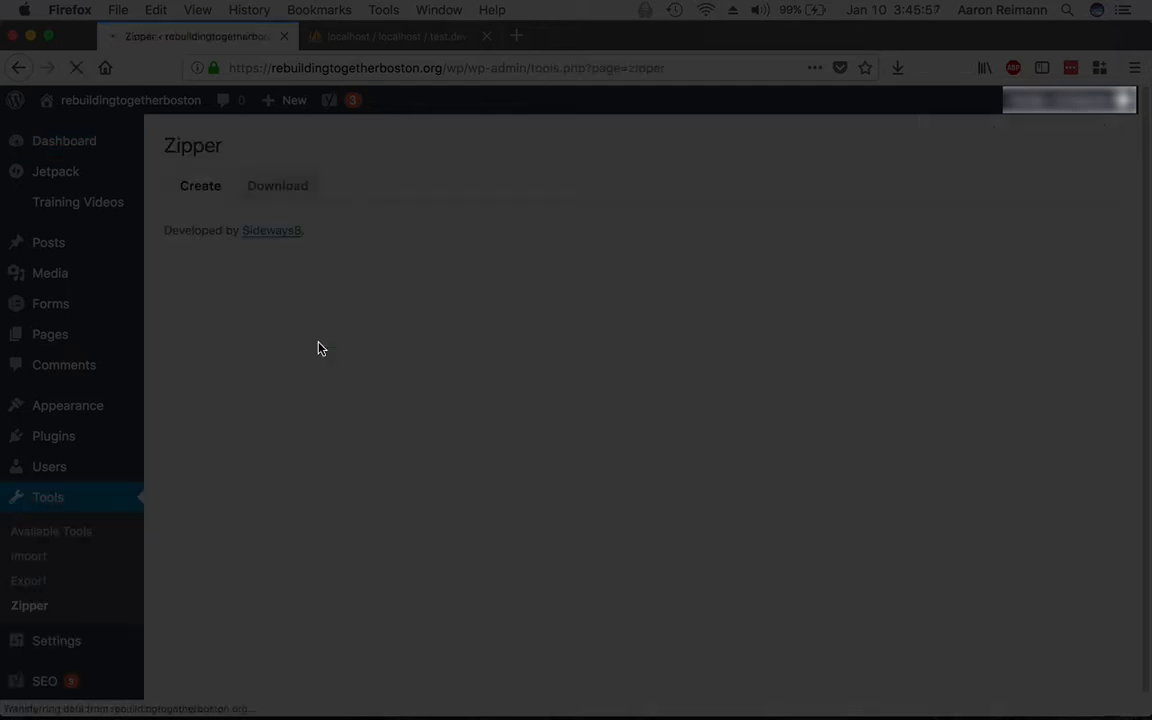
Build a Zipper backup of all 6010 files and 24 database tables, then view the Download list.
{"action": "left_click", "coordinate": [217, 255]}
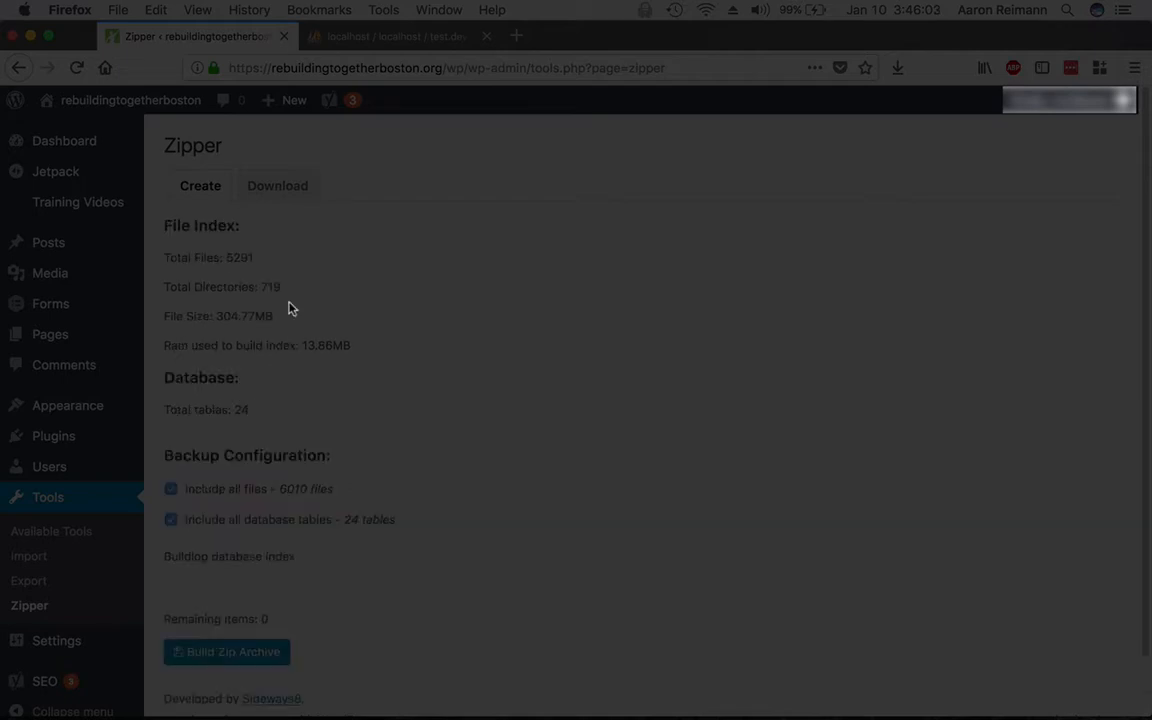
{"action": "scroll", "coordinate": [230, 446], "scroll_direction": "down", "scroll_amount": 2}
{"action": "scroll", "coordinate": [228, 446], "scroll_direction": "up", "scroll_amount": 1}
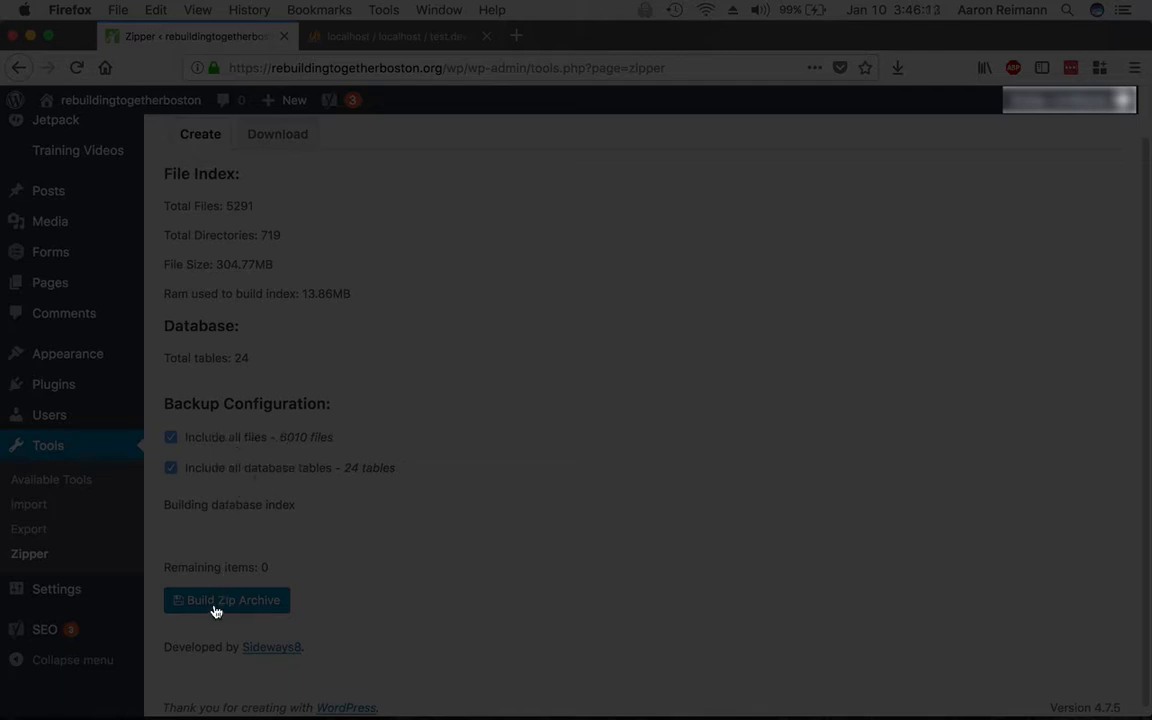
{"action": "scroll", "coordinate": [221, 601], "scroll_direction": "up", "scroll_amount": 1}
{"action": "scroll", "coordinate": [221, 601], "scroll_direction": "down", "scroll_amount": 1}
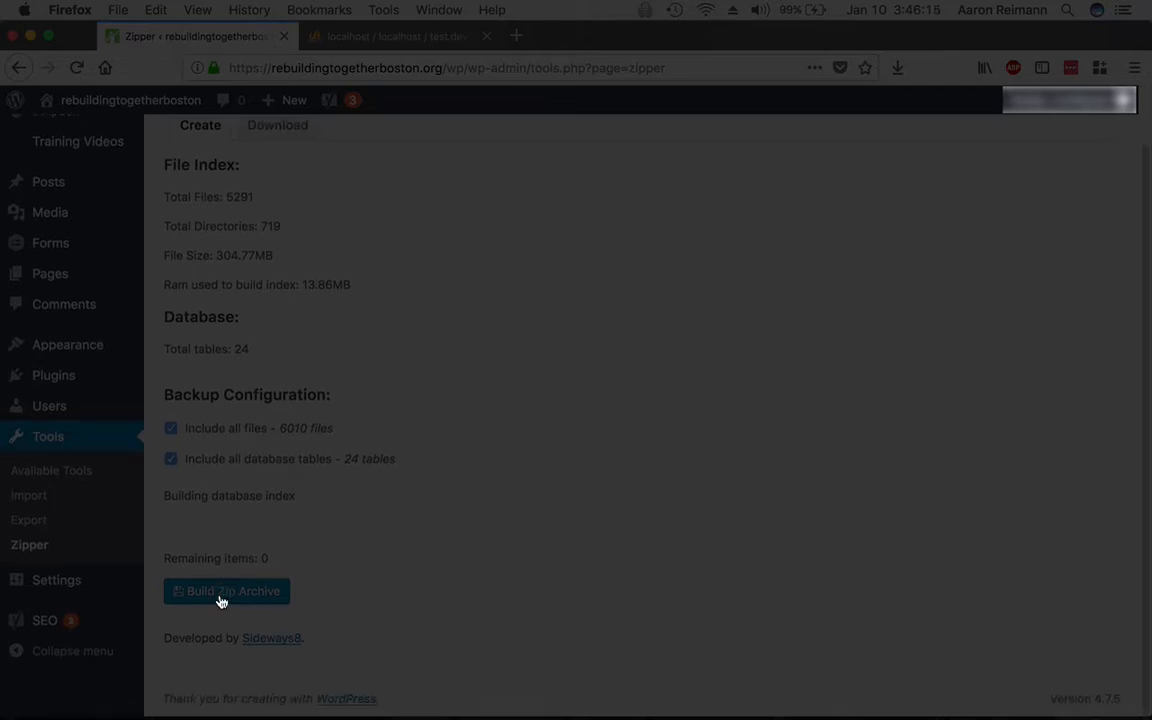
{"action": "scroll", "coordinate": [221, 601], "scroll_direction": "up", "scroll_amount": 3}
{"action": "left_click", "coordinate": [279, 196]}
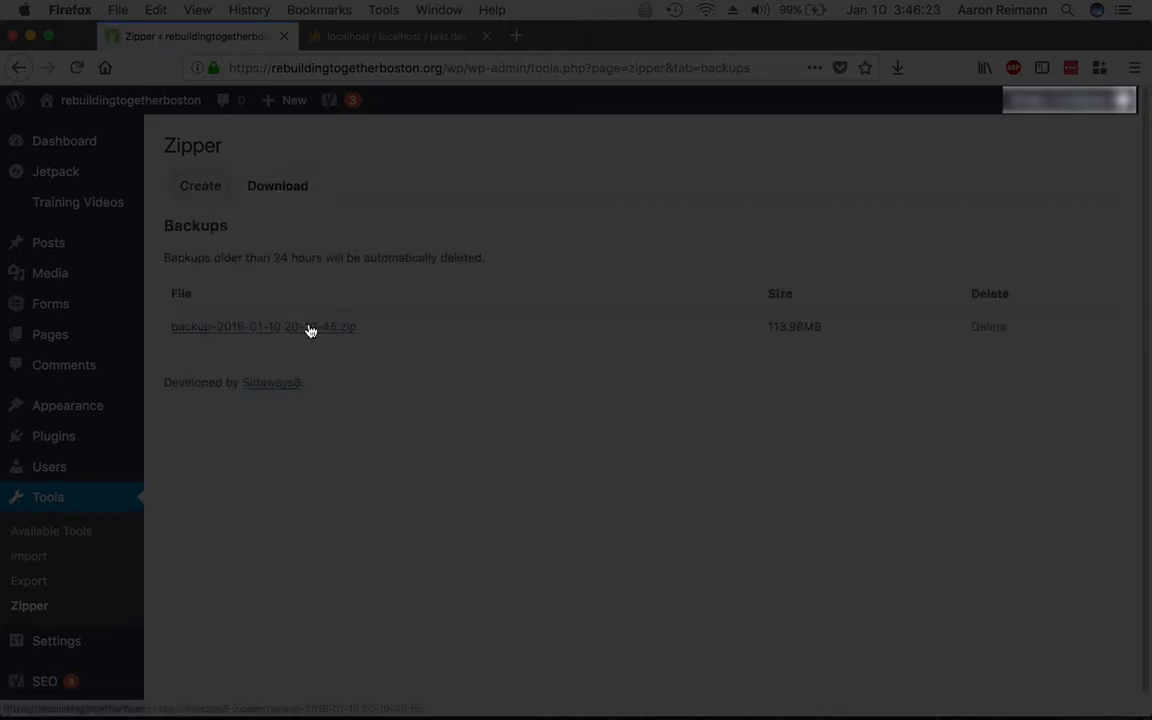
{"action": "left_click", "coordinate": [200, 185]}
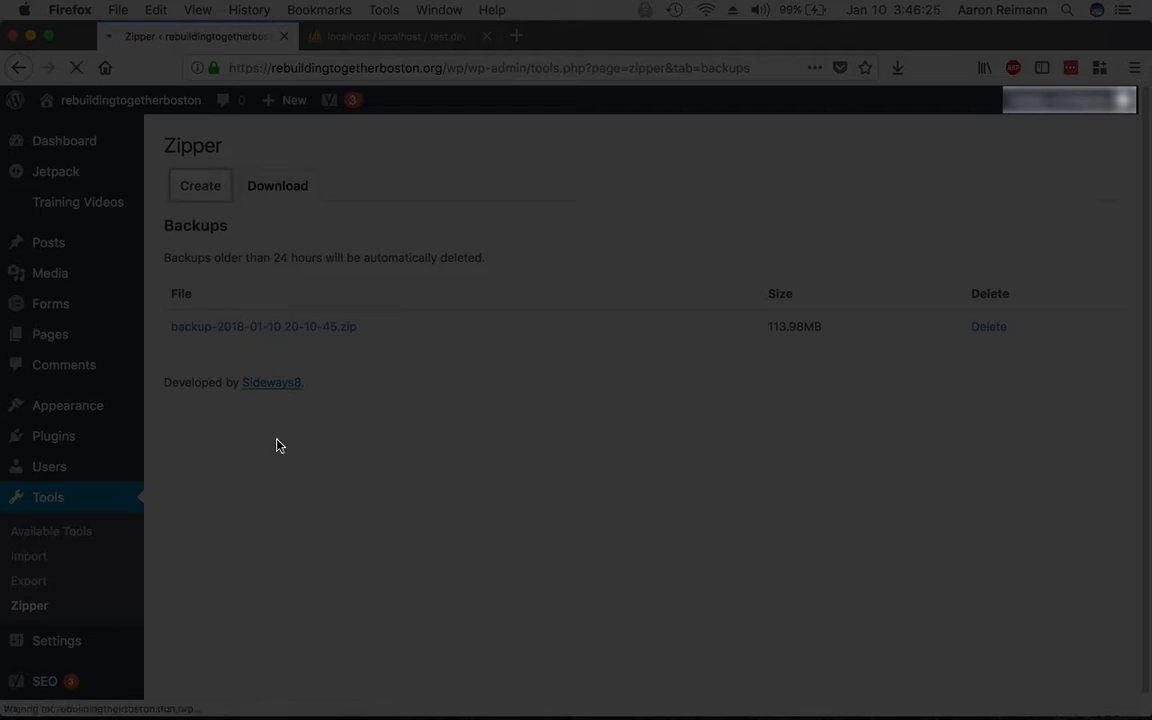
{"action": "left_click", "coordinate": [278, 197]}
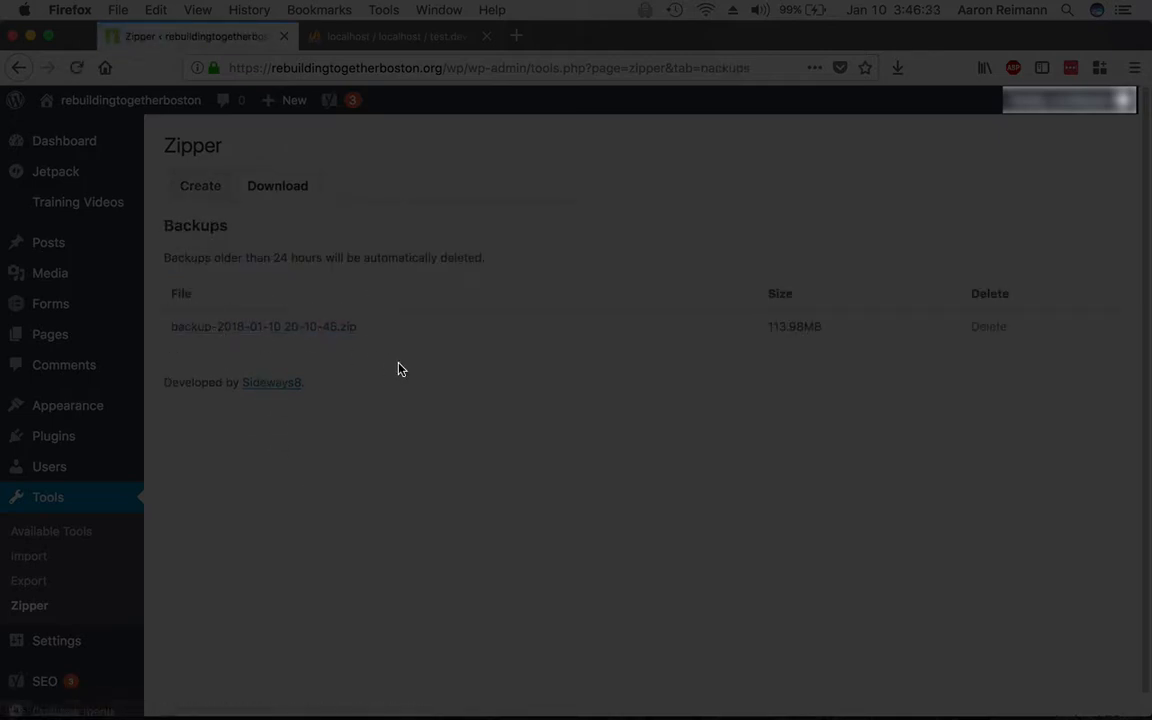
Switch to Finder and launch iTerm through a Spotlight search for 'term'.
{"action": "key", "text": "super+Tab"}
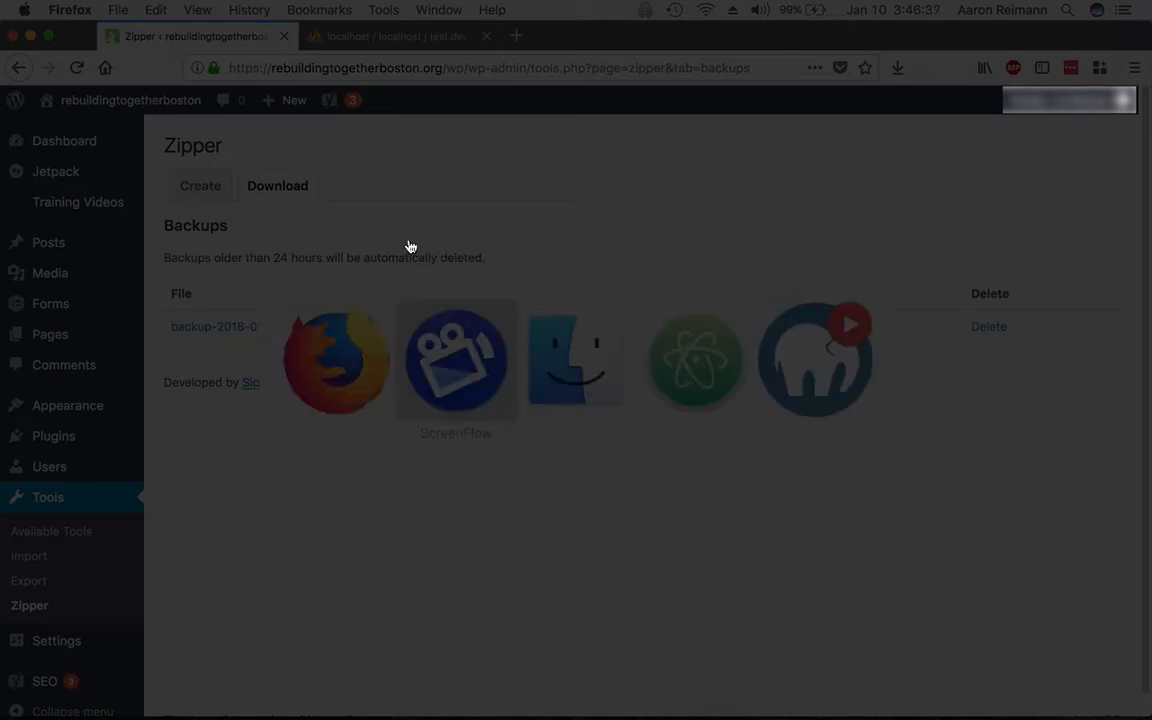
{"action": "key", "text": "super+Tab"}
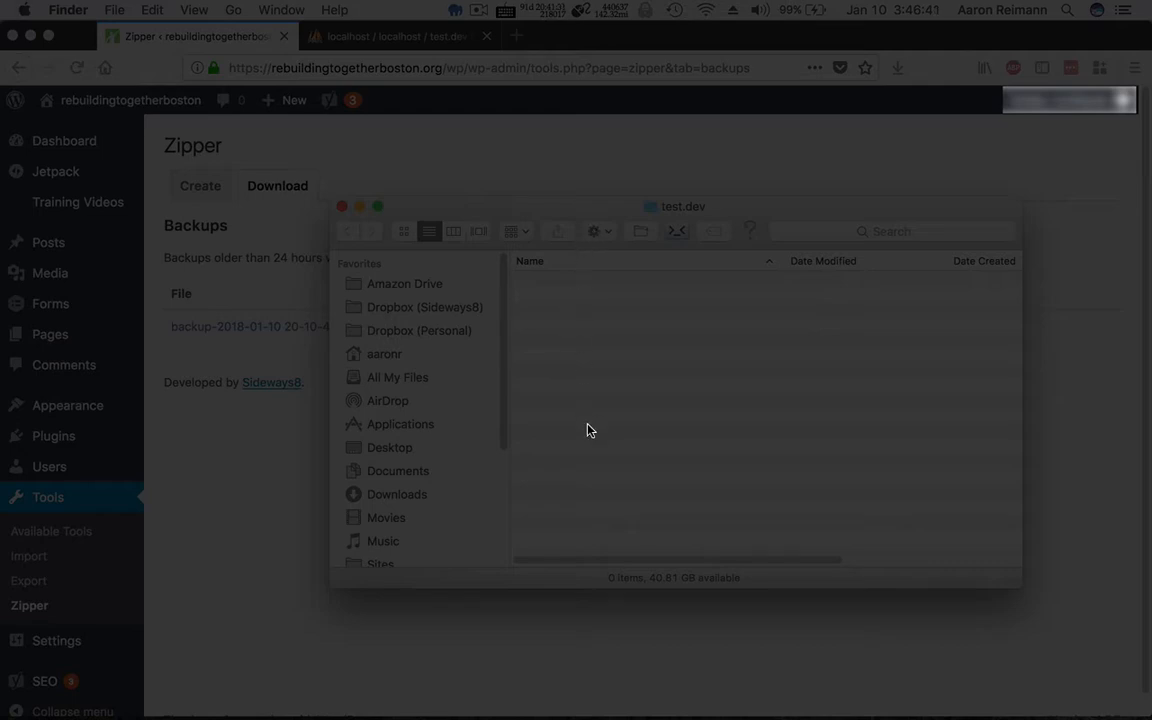
{"action": "key", "text": "super+Tab"}
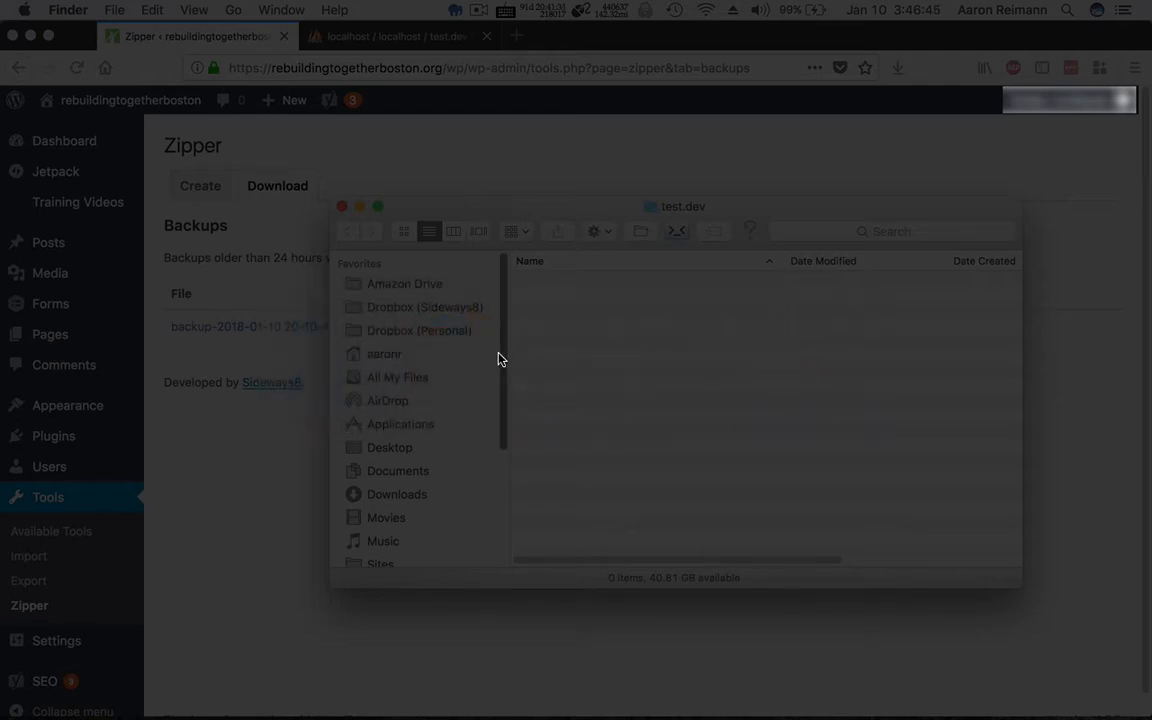
{"action": "key", "text": "super+space"}
{"action": "type", "text": "term"}
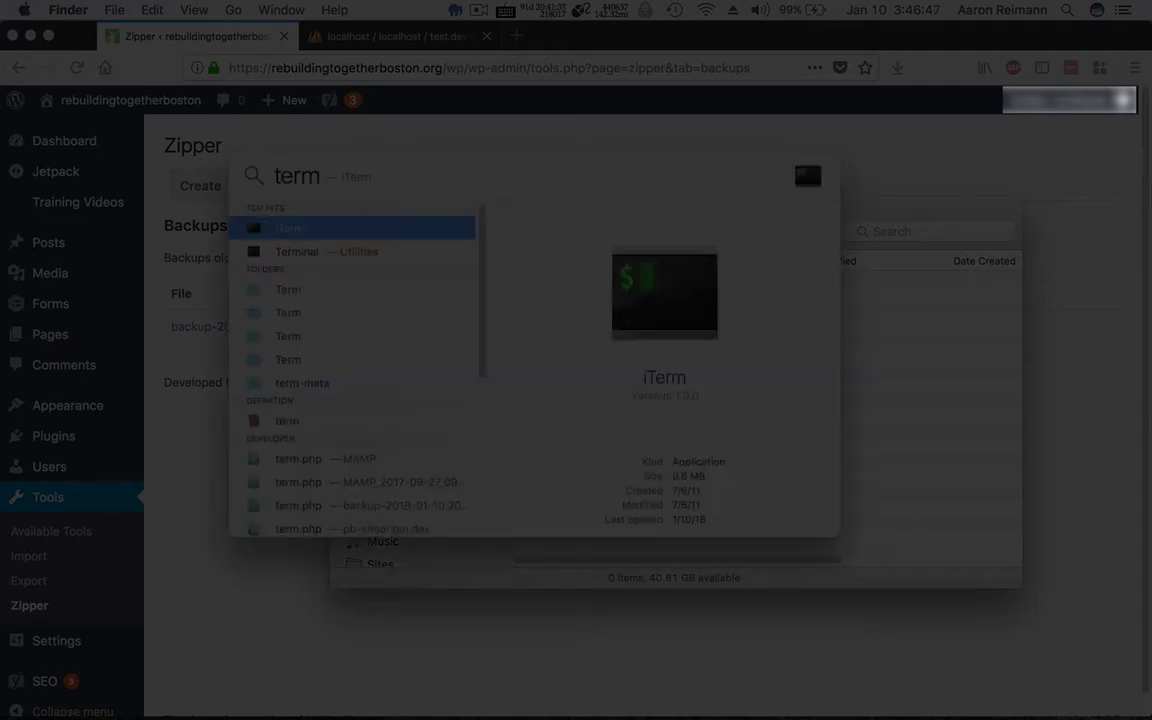
{"action": "key", "text": "Return"}
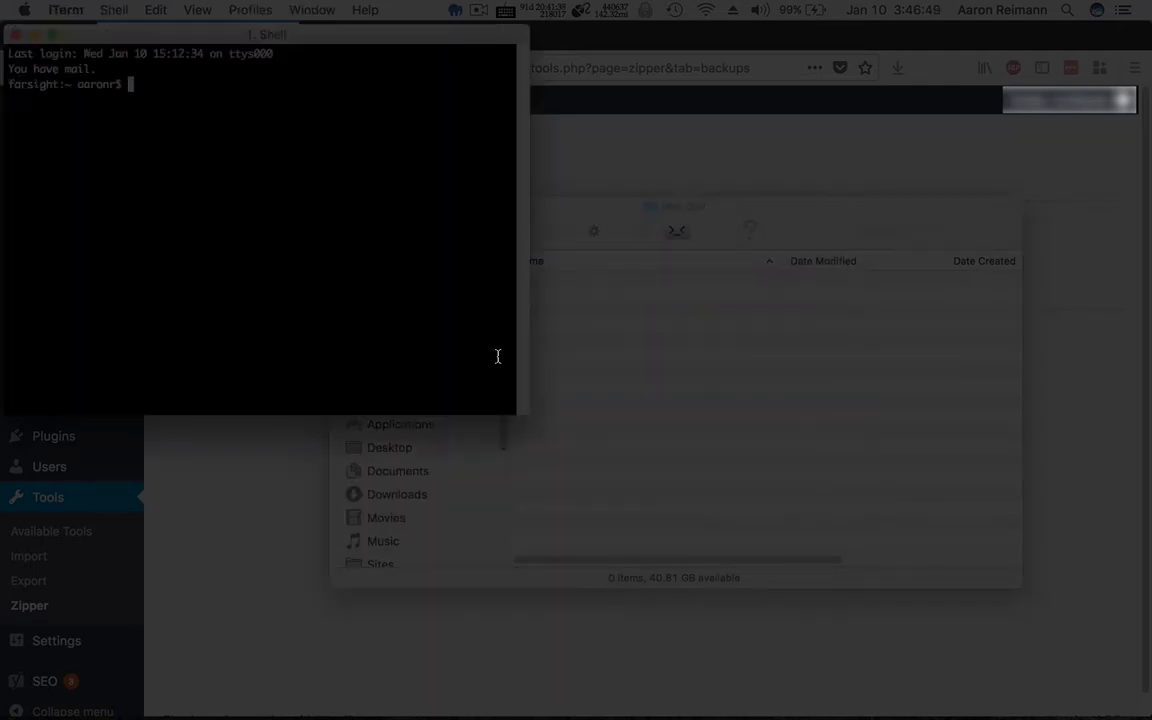
Change into Sites/test.dev in the shell, then climb back up to the home folder.
{"action": "type", "text": "cd Si"}
{"action": "key", "text": "Tab"}
{"action": "type", "text": "te"}
{"action": "key", "text": "Tab"}
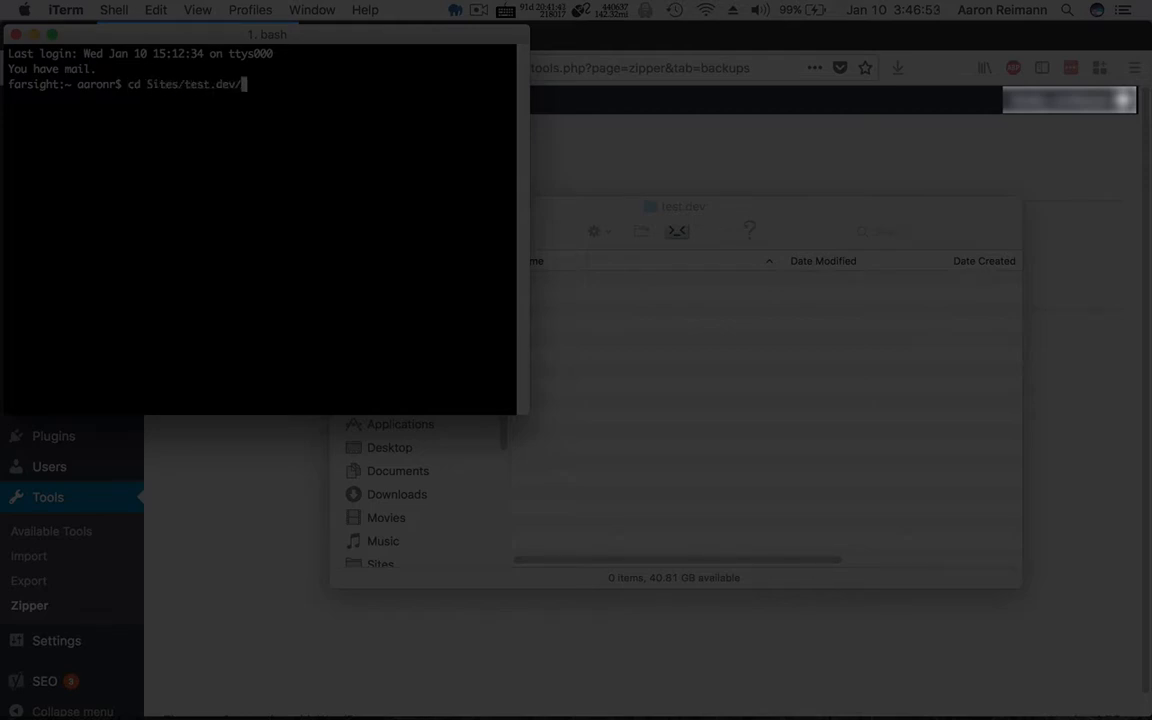
{"action": "key", "text": "Return"}
{"action": "type", "text": "open."}
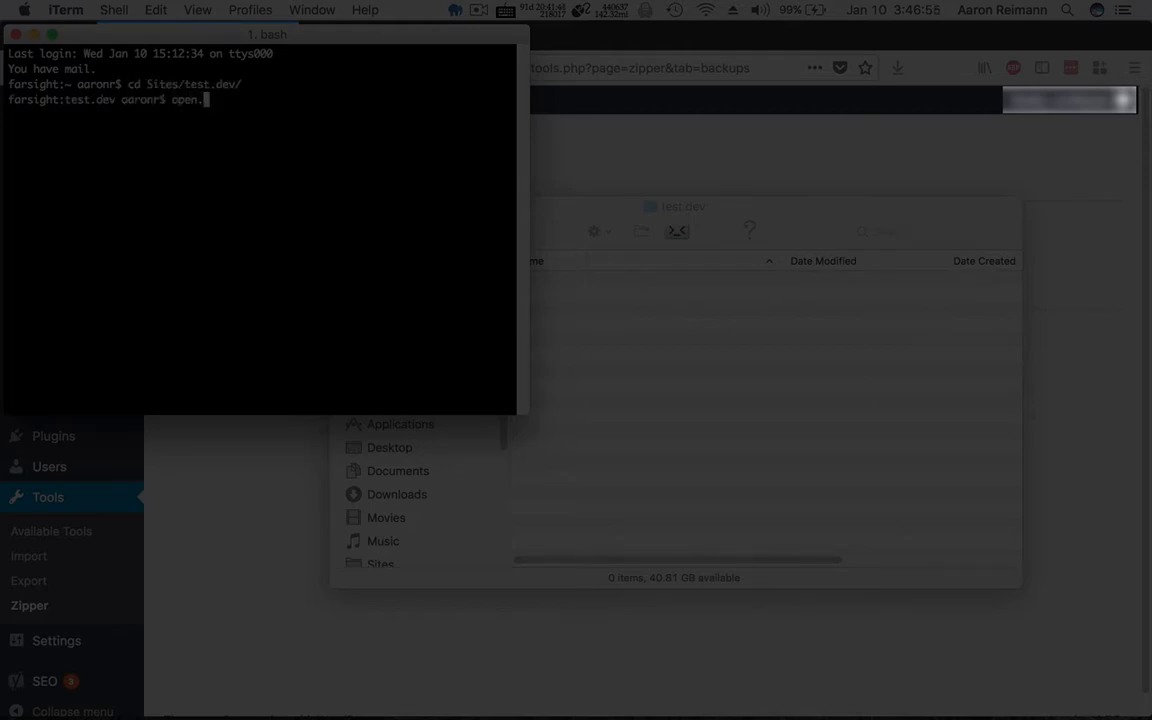
{"action": "key", "text": "BackSpace"}
{"action": "key", "text": "BackSpace"}
{"action": "key", "text": "BackSpace"}
{"action": "key", "text": "BackSpace"}
{"action": "type", "text": "cd .."}
{"action": "key", "text": "Return"}
{"action": "type", "text": "cd .."}
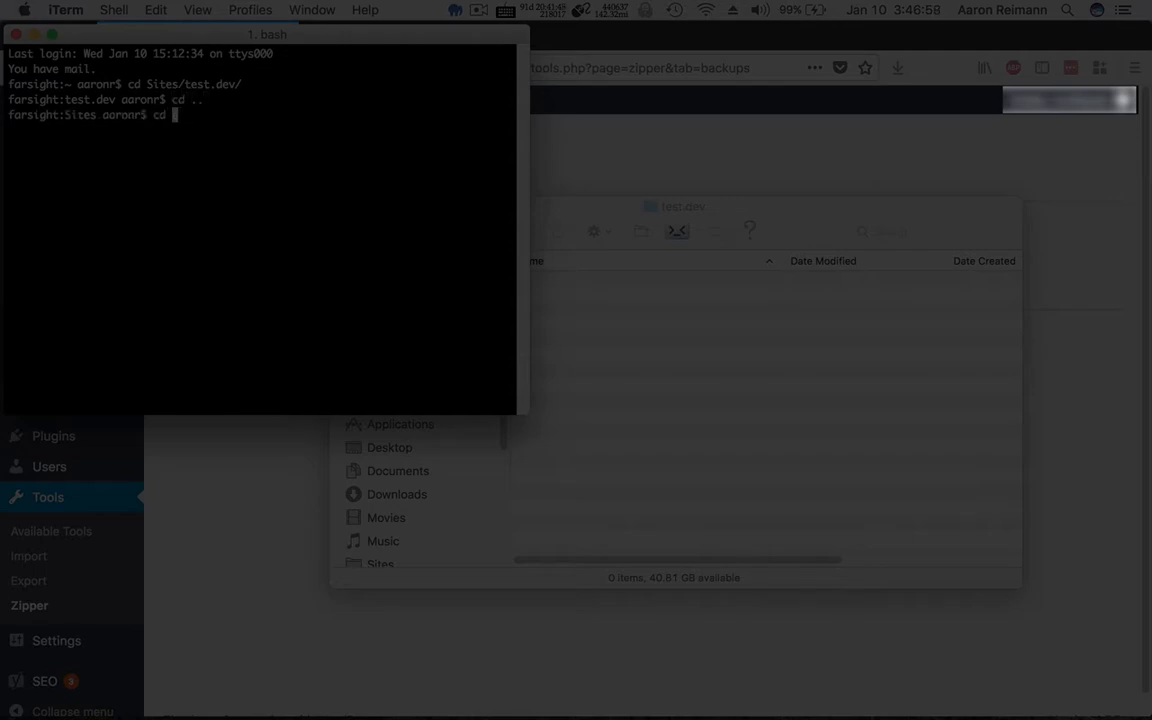
{"action": "key", "text": "Return"}
{"action": "type", "text": "cd Desktop/k"}
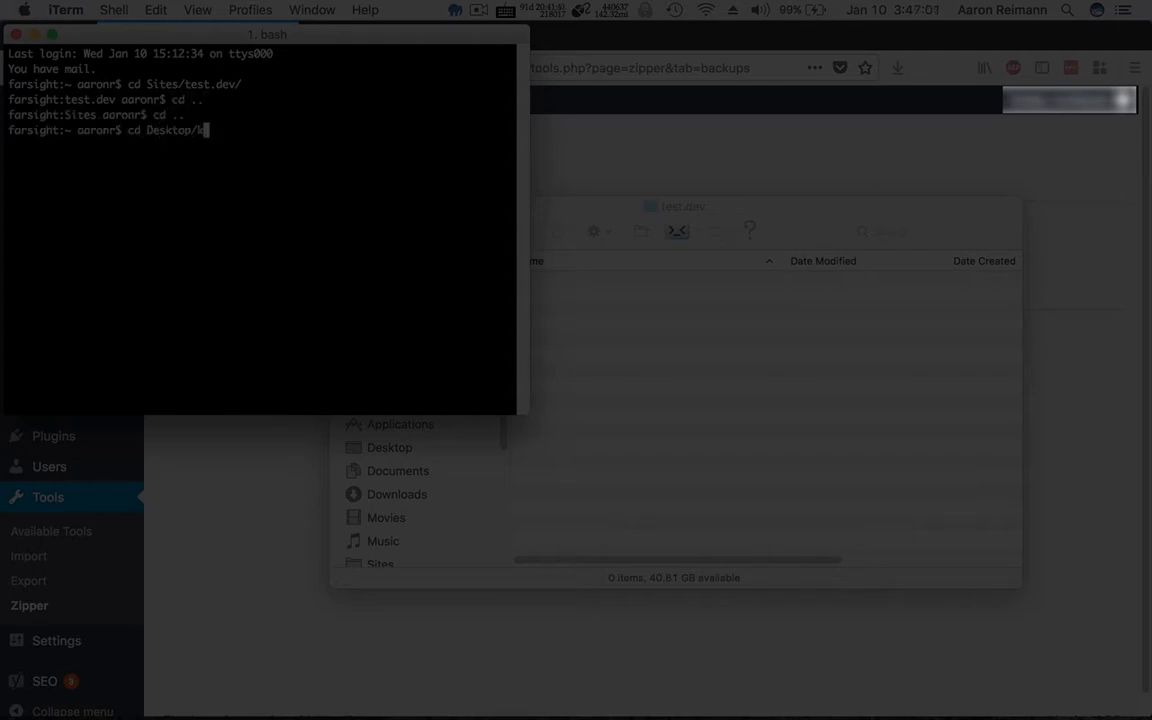
{"action": "key", "text": "Return"}
{"action": "type", "text": "cd Desktop/k"}
{"action": "key", "text": "Return"}
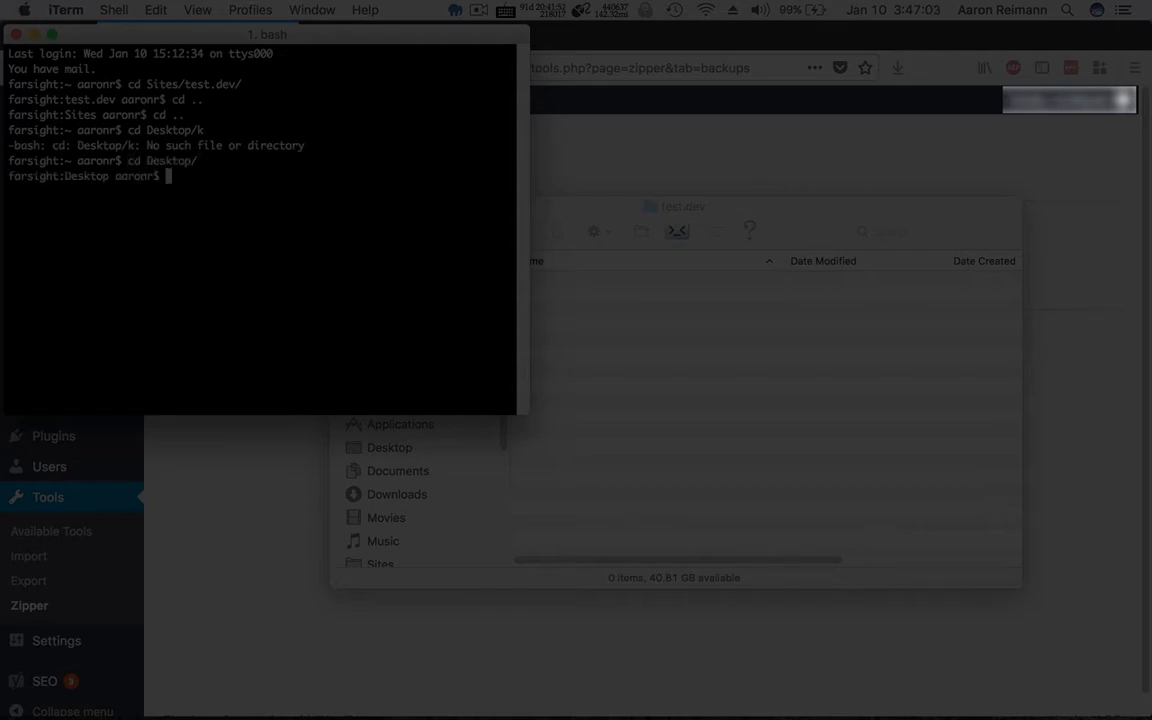
{"action": "type", "text": "cd bo"}
{"action": "type", "text": "ck"}
{"action": "key", "text": "Tab"}
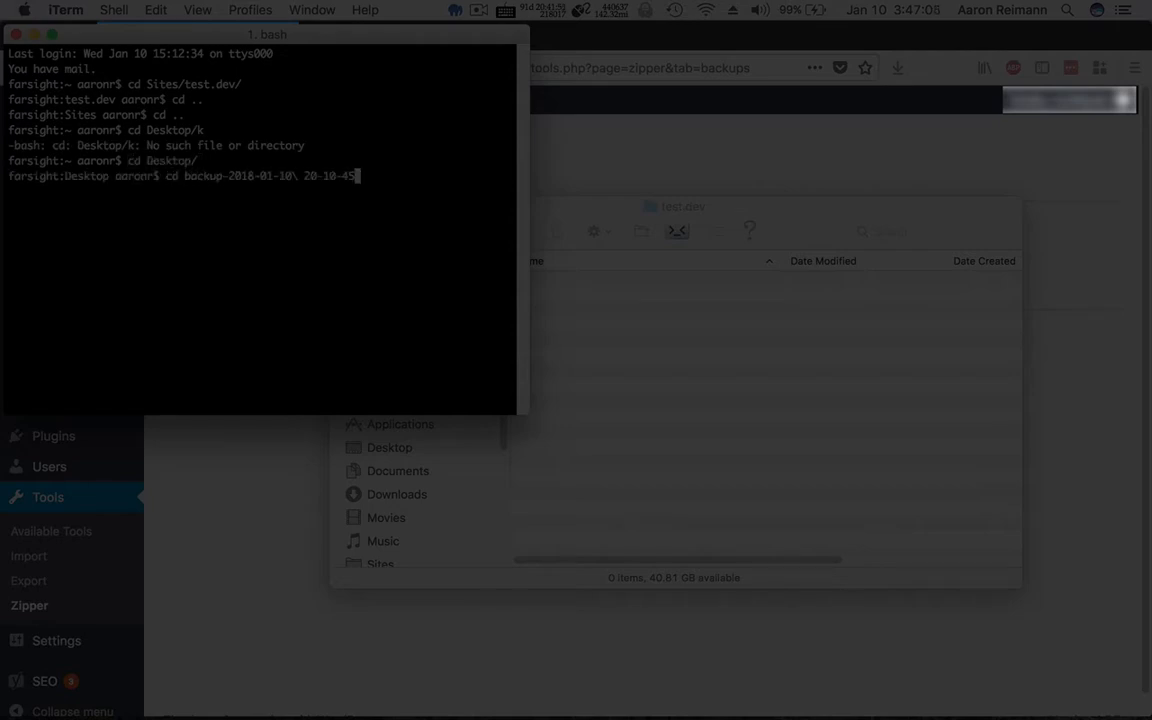
{"action": "key", "text": "Tab"}
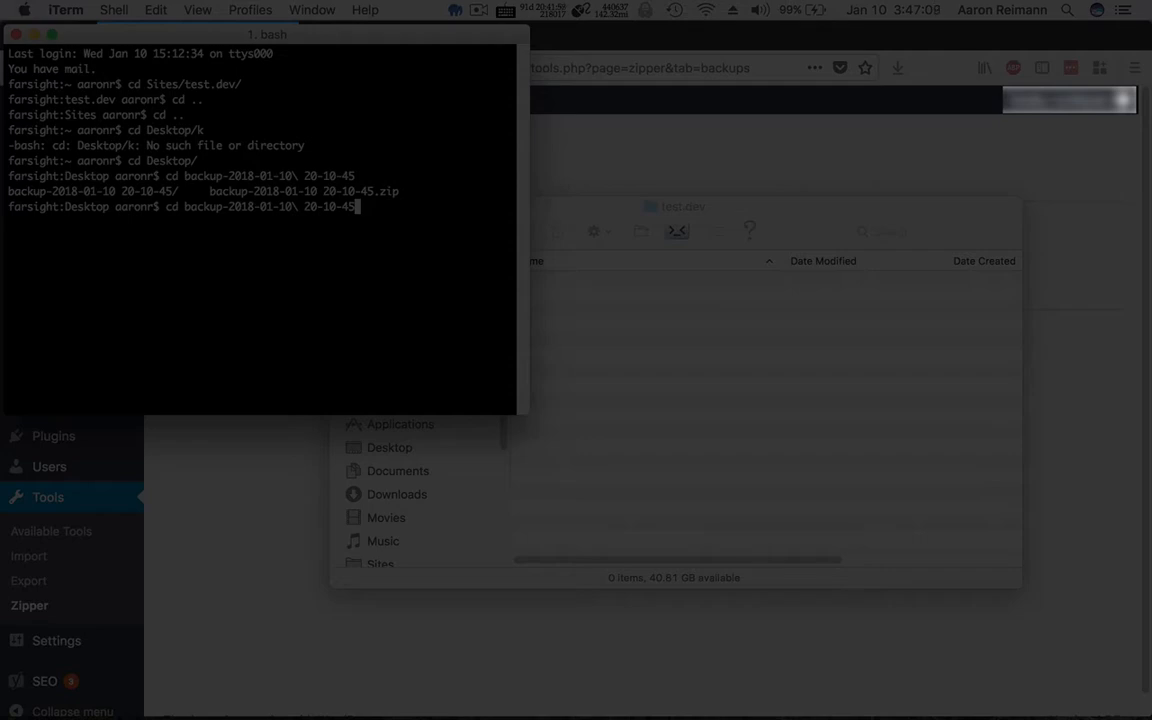
{"action": "key", "text": "Return"}
{"action": "type", "text": "open ."}
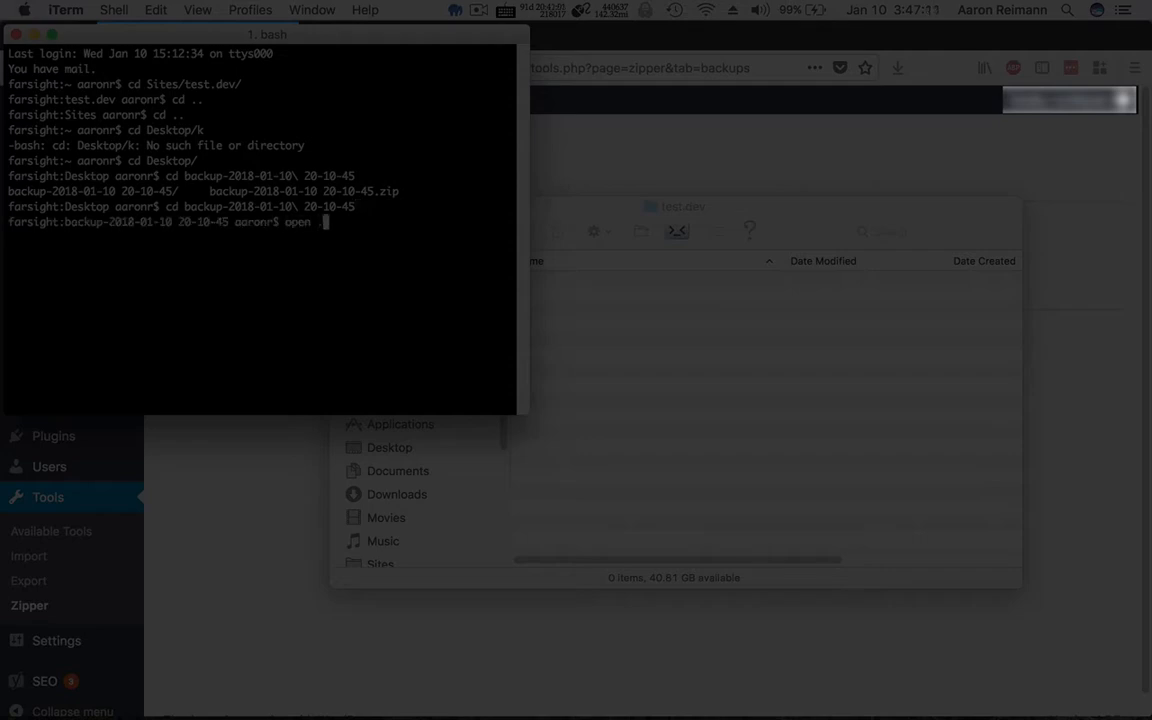
{"action": "key", "text": "Return"}
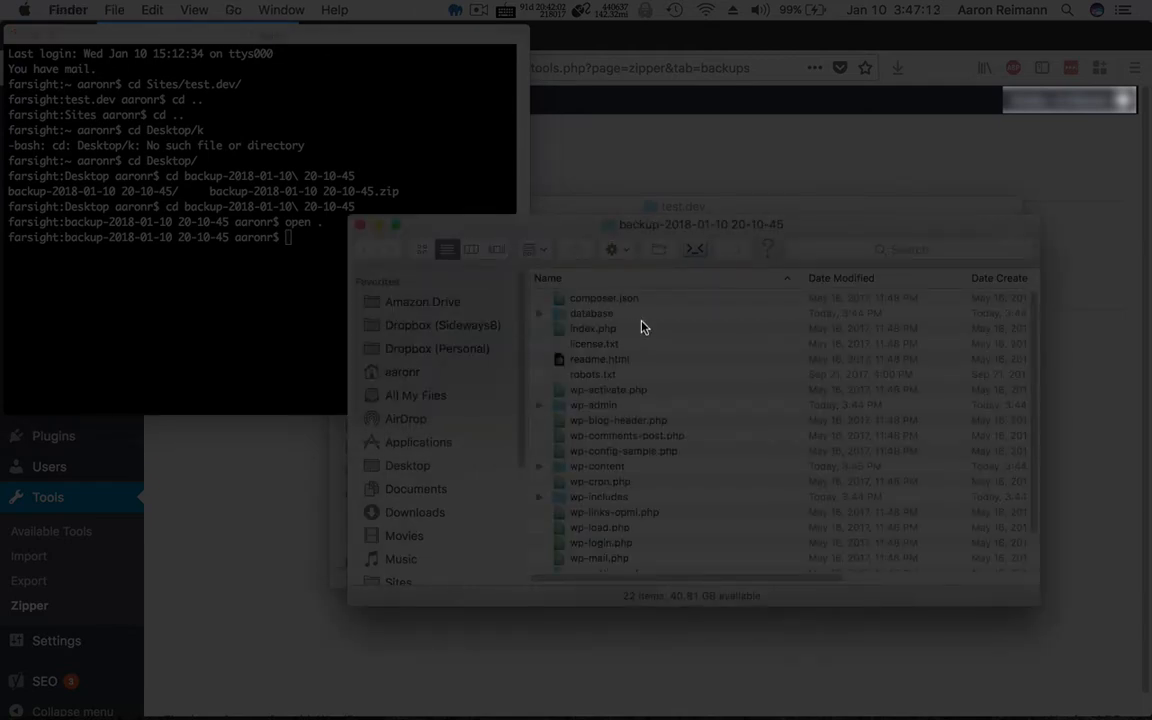
Close iTerm and select all 22 files in the backup folder window.
{"action": "left_click", "coordinate": [155, 78]}
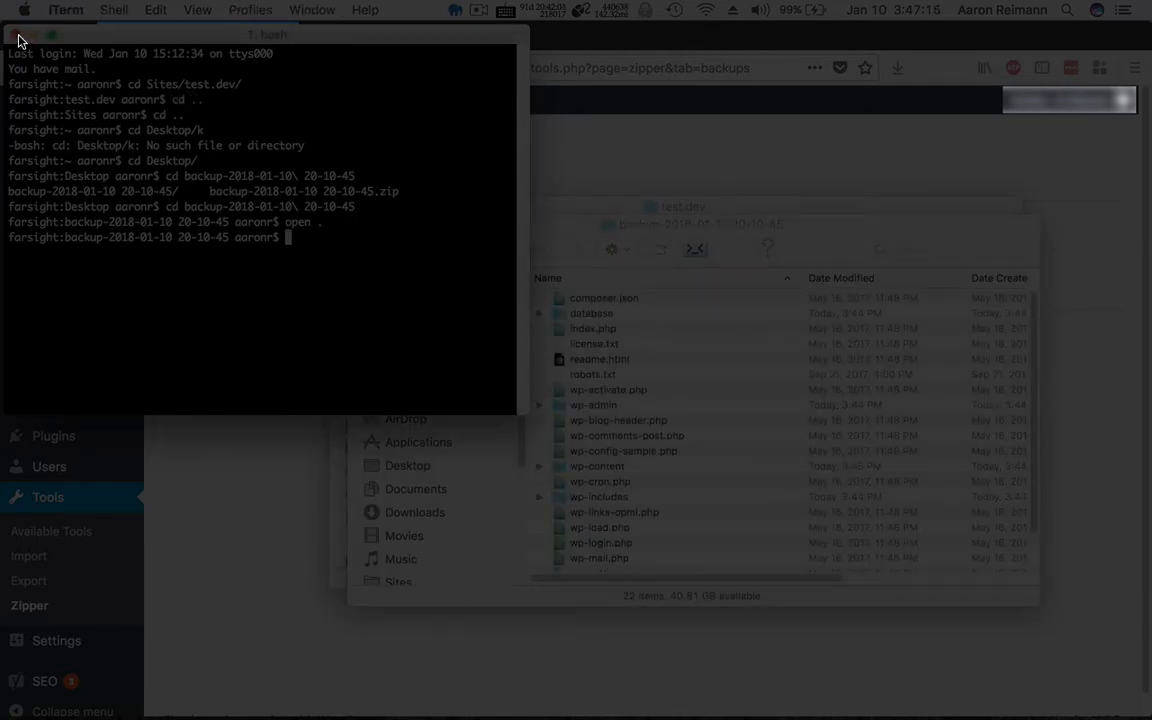
{"action": "left_click", "coordinate": [17, 36]}
{"action": "left_click_drag", "start_coordinate": [468, 210], "coordinate": [445, 142]}
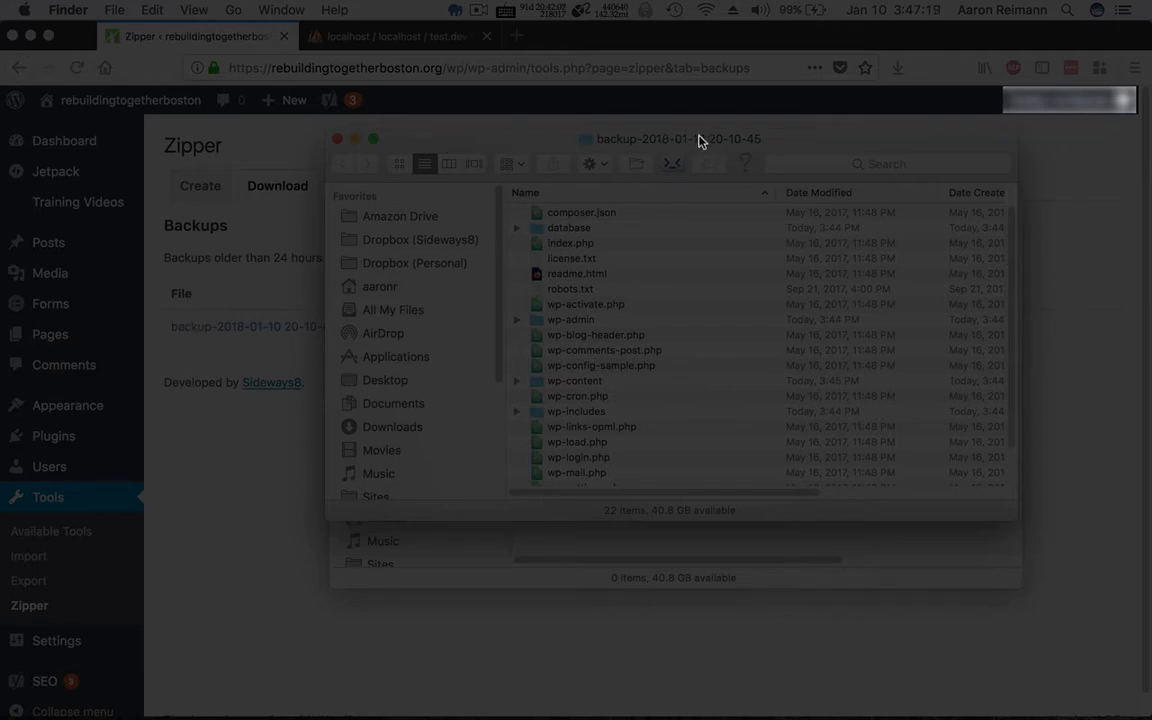
{"action": "left_click", "coordinate": [579, 262]}
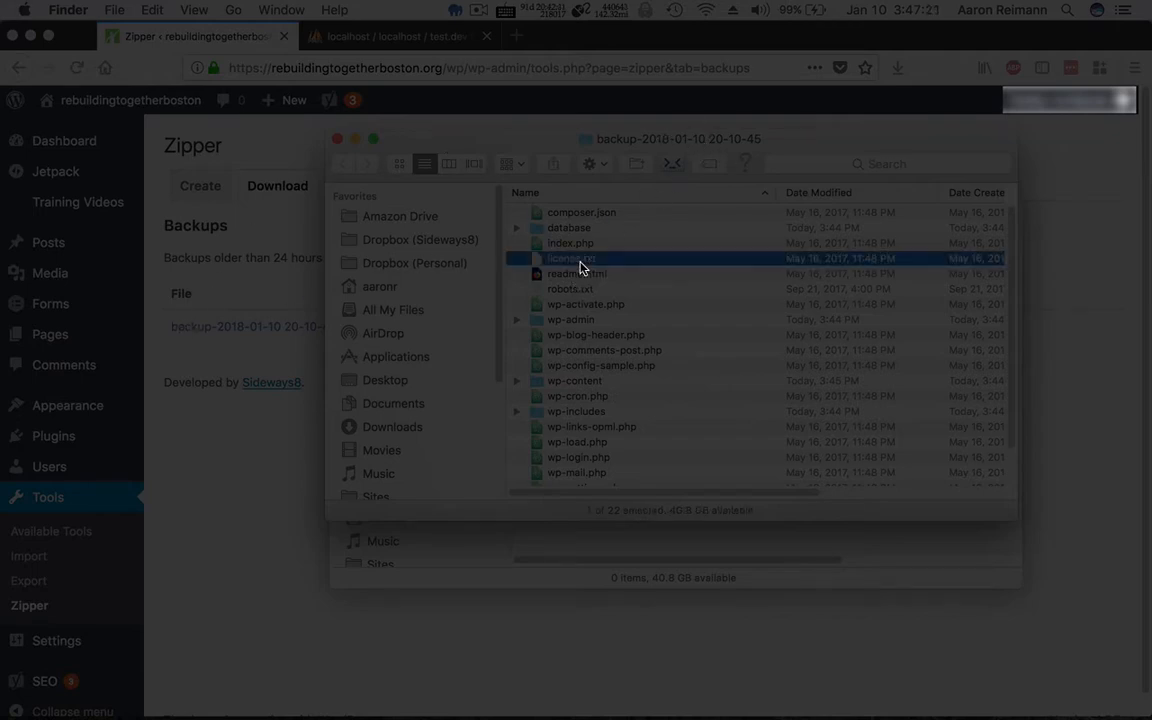
{"action": "key", "text": "super+a"}
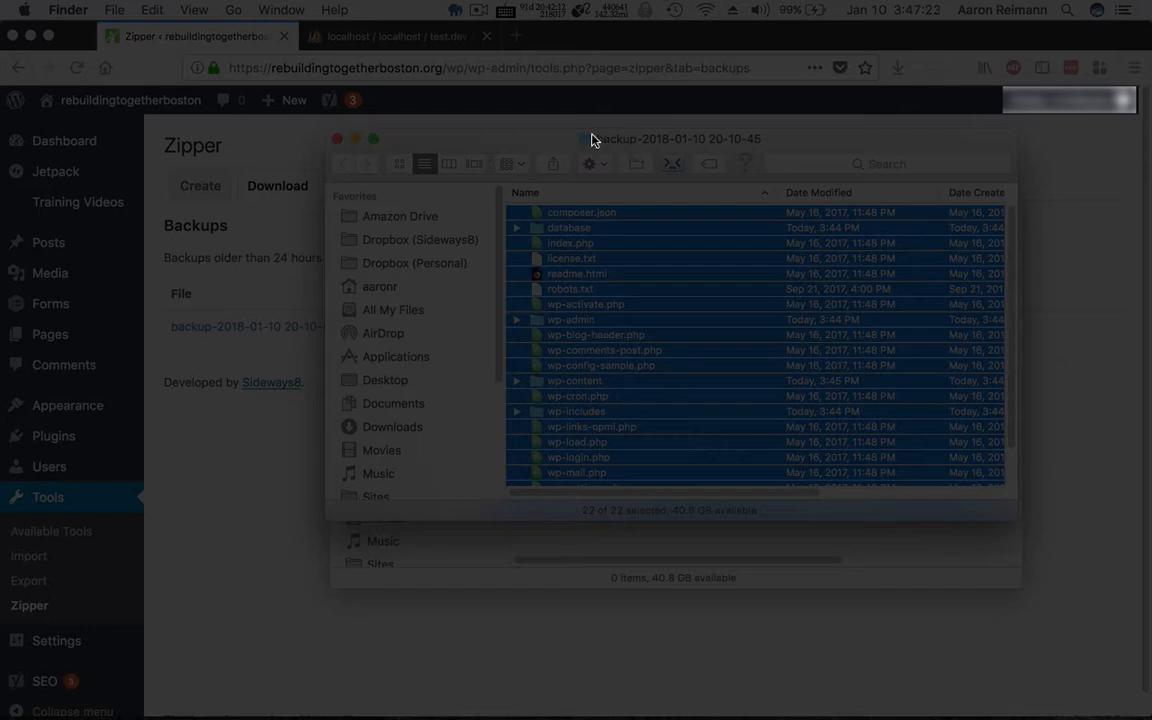
Close the backup window and paste the files into the test.dev folder.
{"action": "left_click_drag", "start_coordinate": [543, 143], "coordinate": [372, 89]}
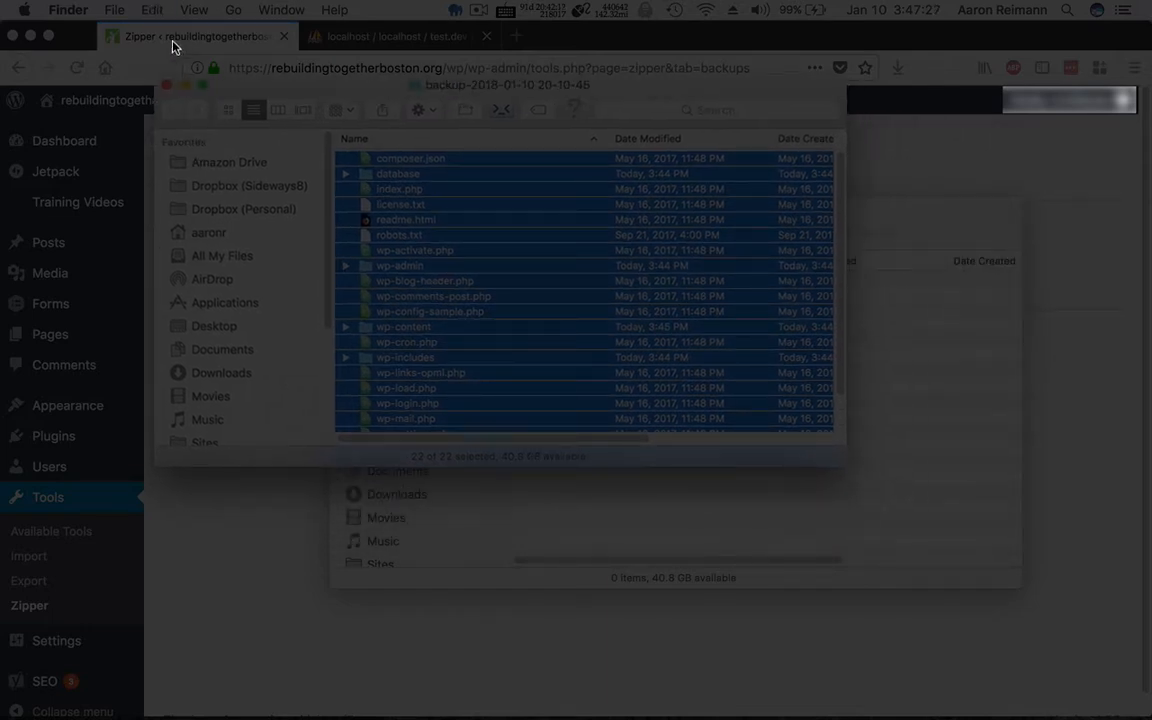
{"action": "left_click", "coordinate": [170, 84]}
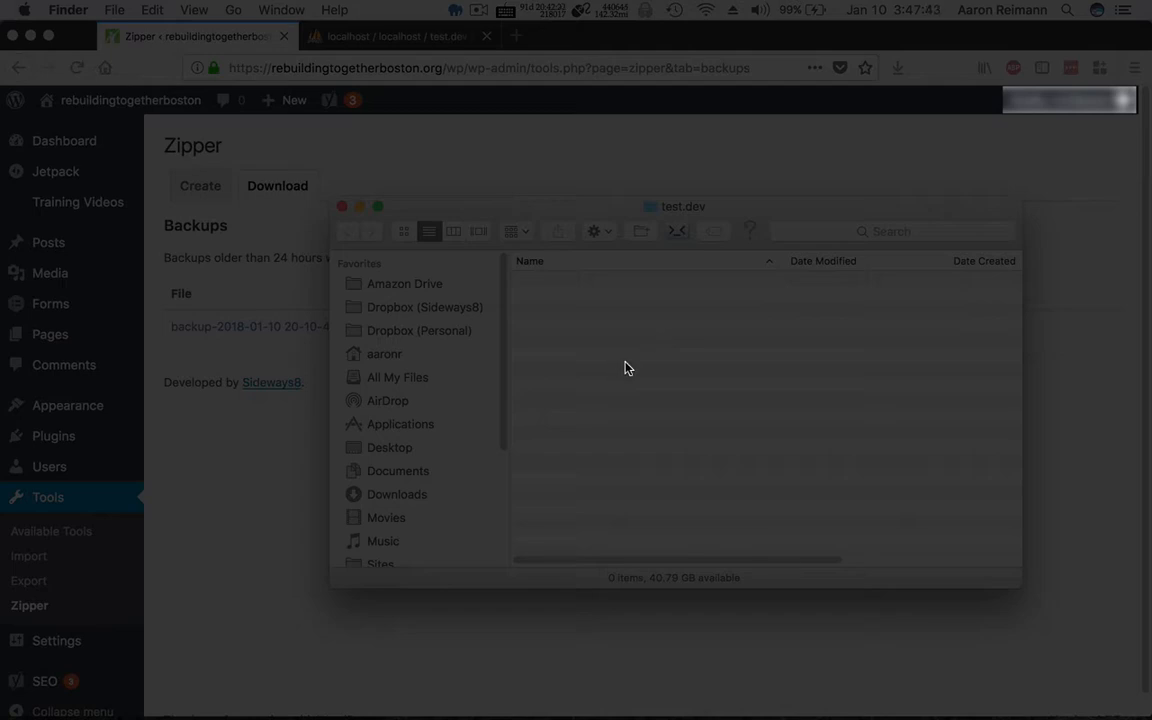
{"action": "key", "text": "super+v"}
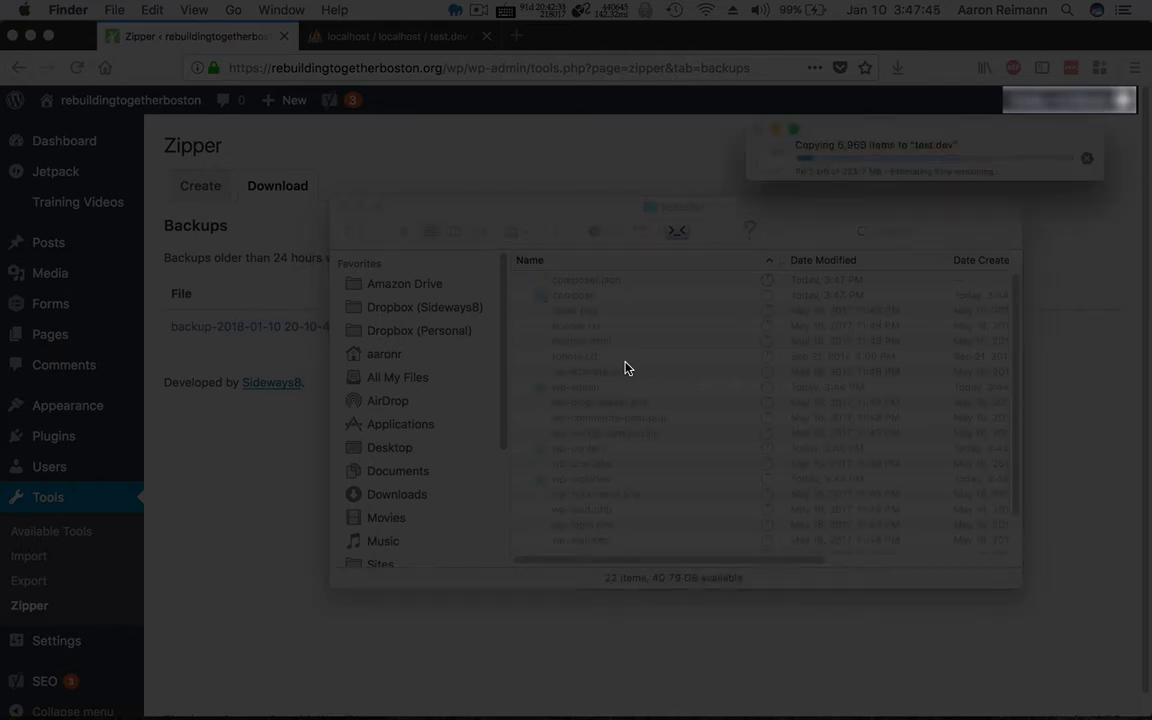
Expand the database folder and select backup.sql for renaming.
{"action": "left_click", "coordinate": [520, 296]}
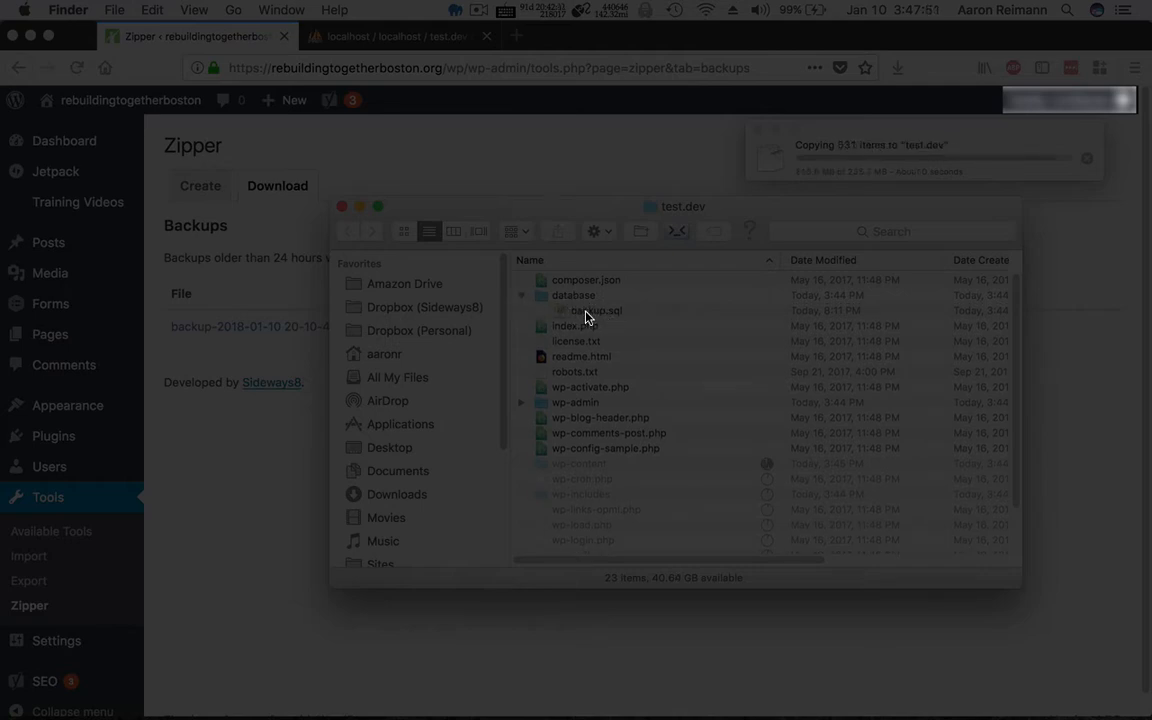
{"action": "left_click", "coordinate": [586, 312]}
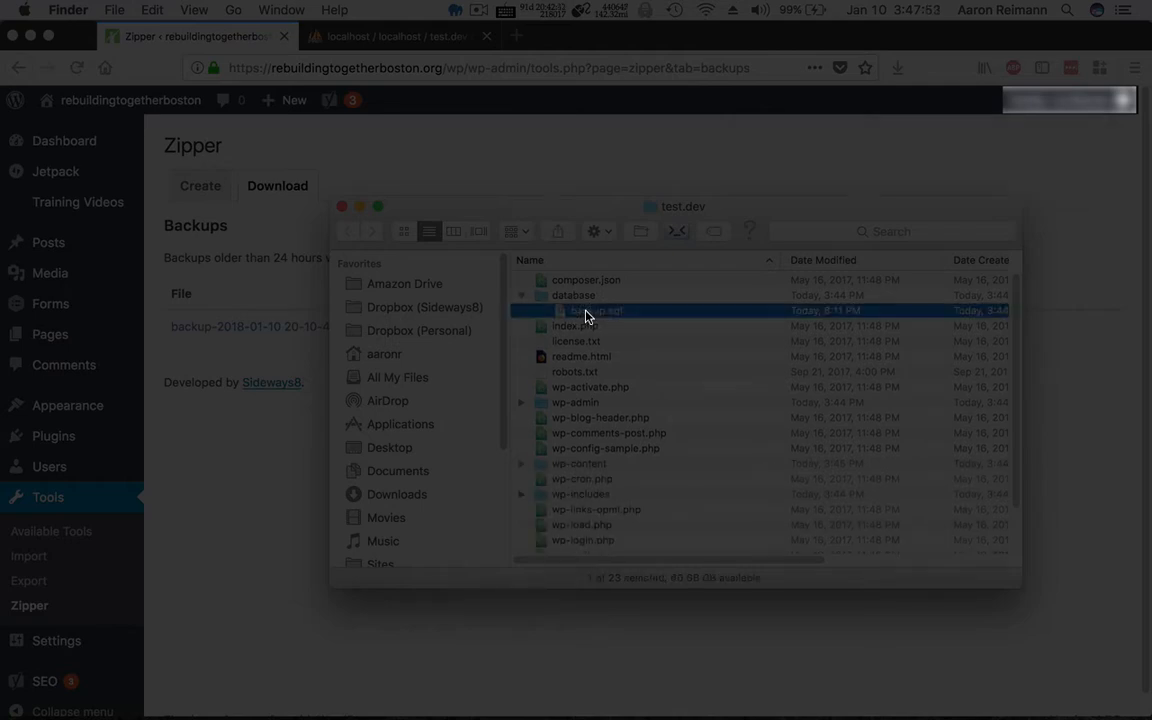
{"action": "key", "text": "Return"}
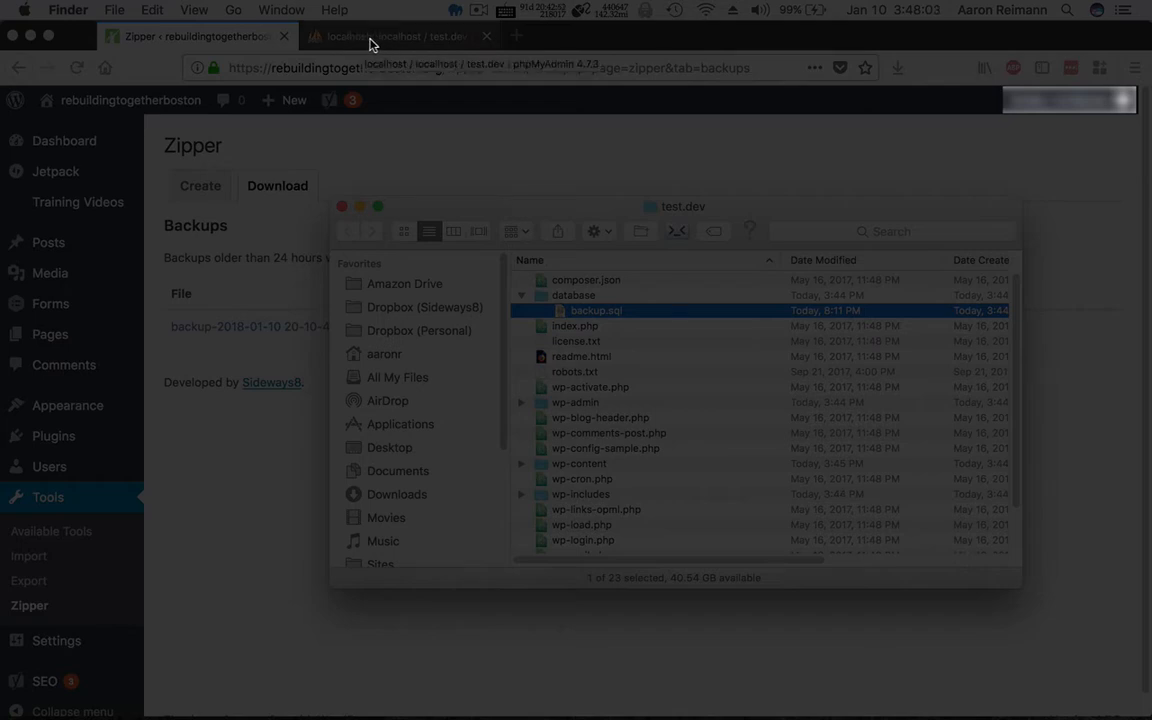
Check phpMyAdmin's result: backup.sql imported into test.dev with 735 queries, then return to Finder.
{"action": "left_click", "coordinate": [418, 45]}
{"action": "left_click", "coordinate": [411, 44]}
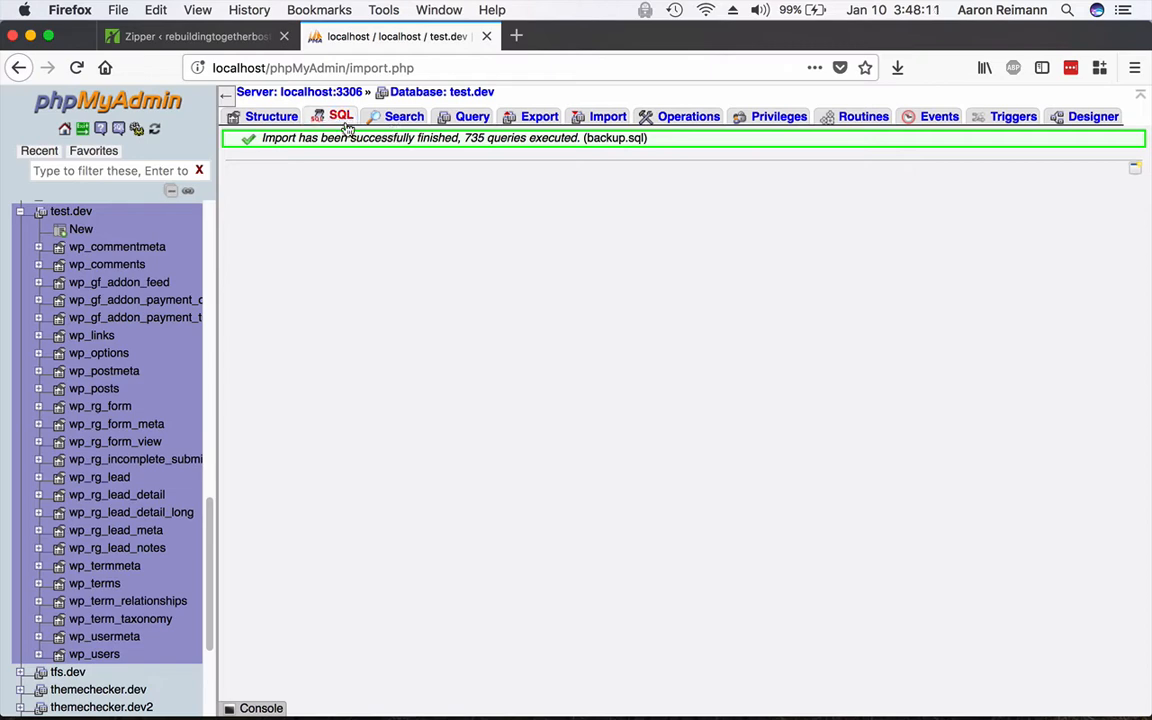
{"action": "key", "text": "super+Tab"}
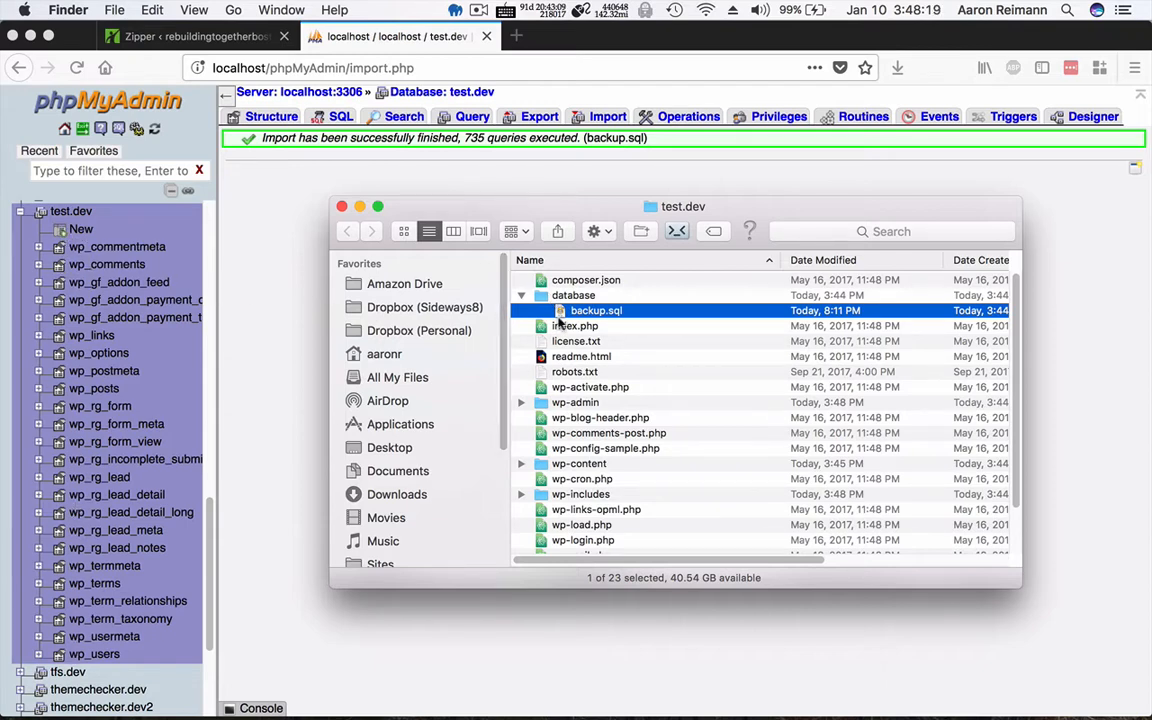
Move the test.dev database folder to the Trash and go back to Firefox.
{"action": "left_click", "coordinate": [560, 296]}
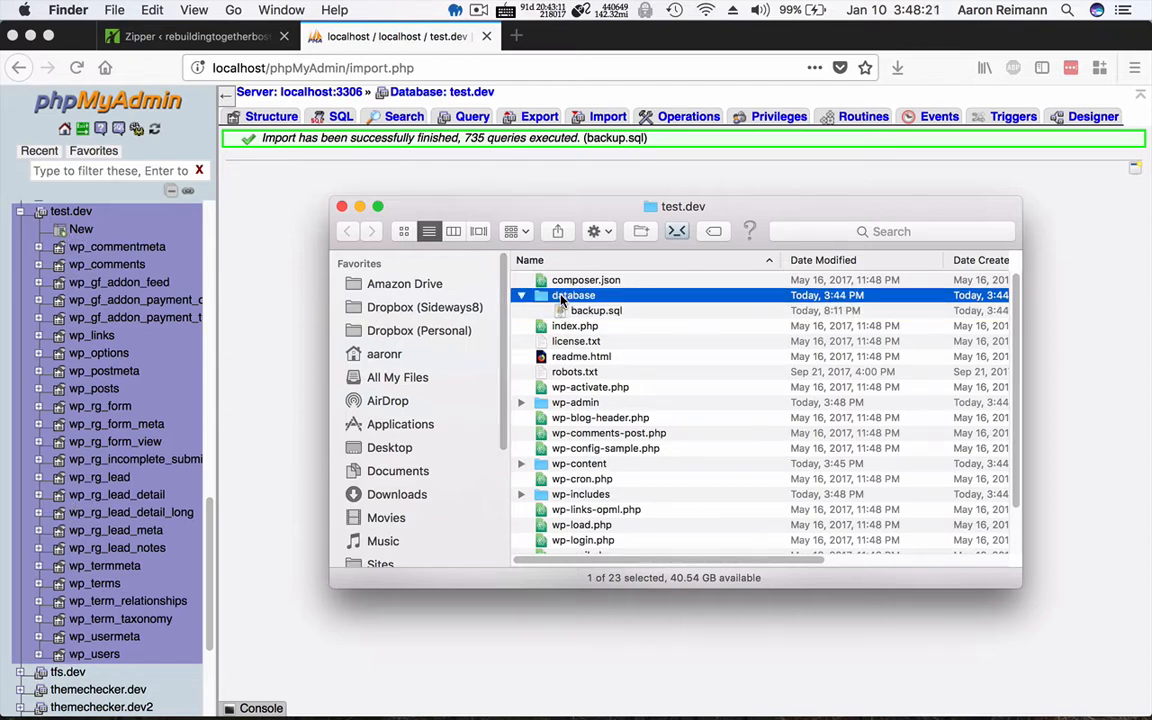
{"action": "right_click", "coordinate": [560, 297]}
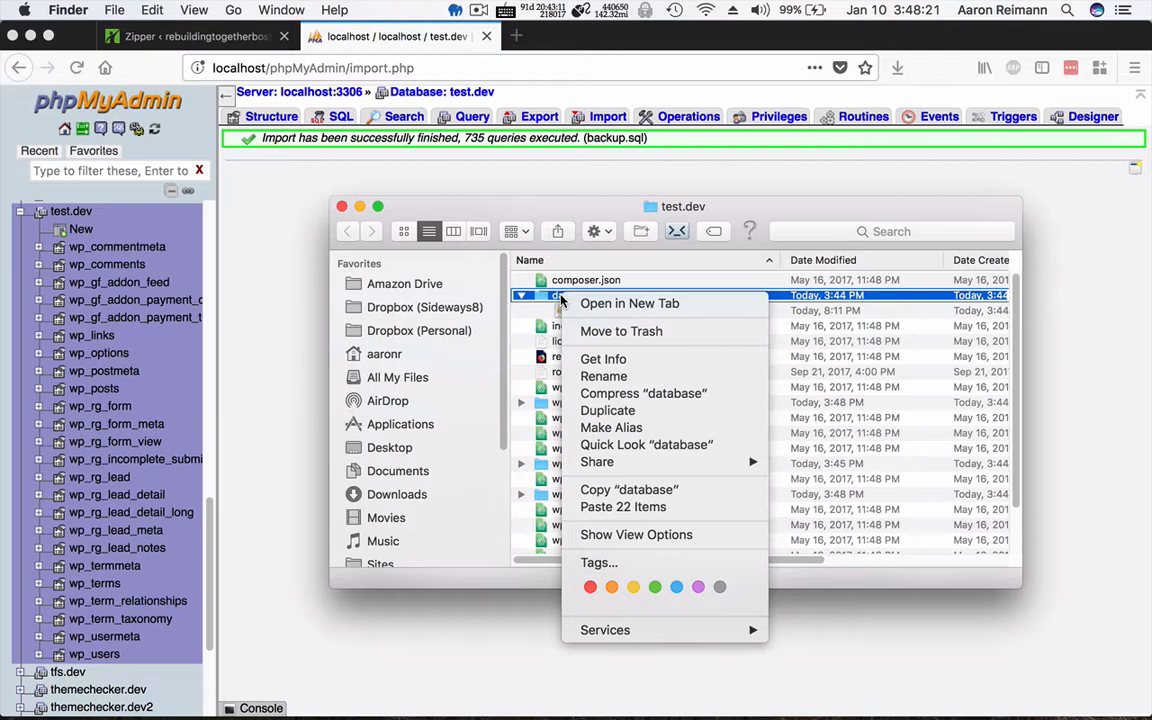
{"action": "left_click", "coordinate": [603, 334]}
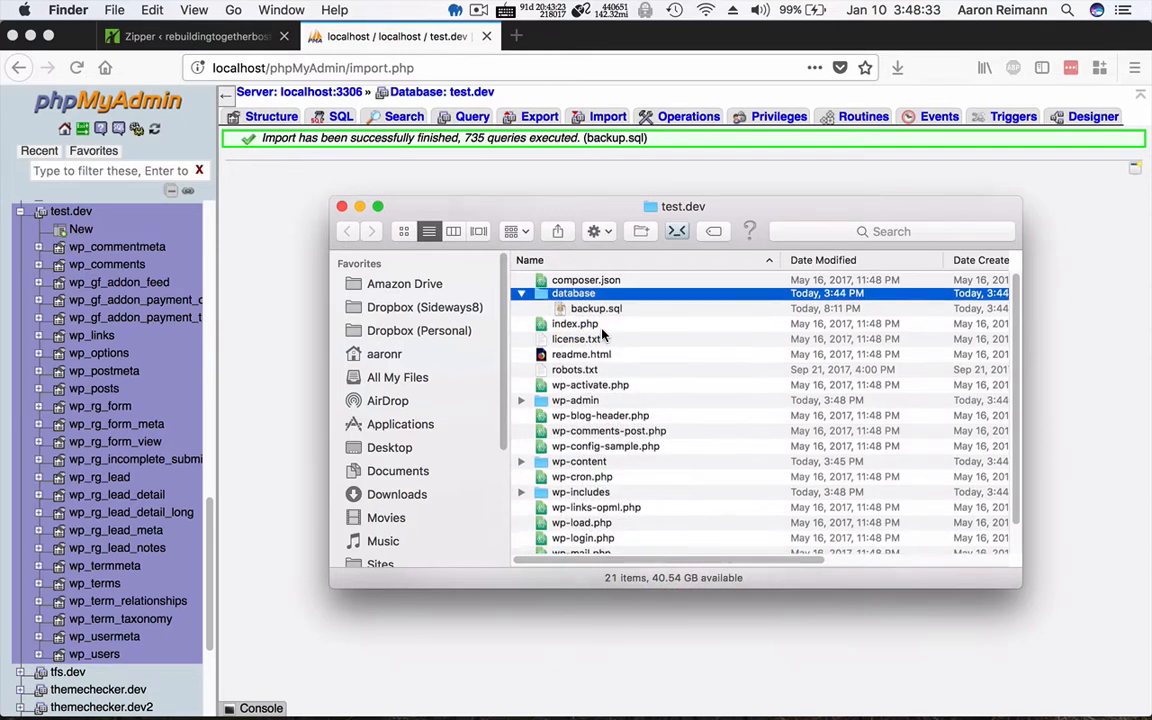
{"action": "left_click", "coordinate": [295, 285]}
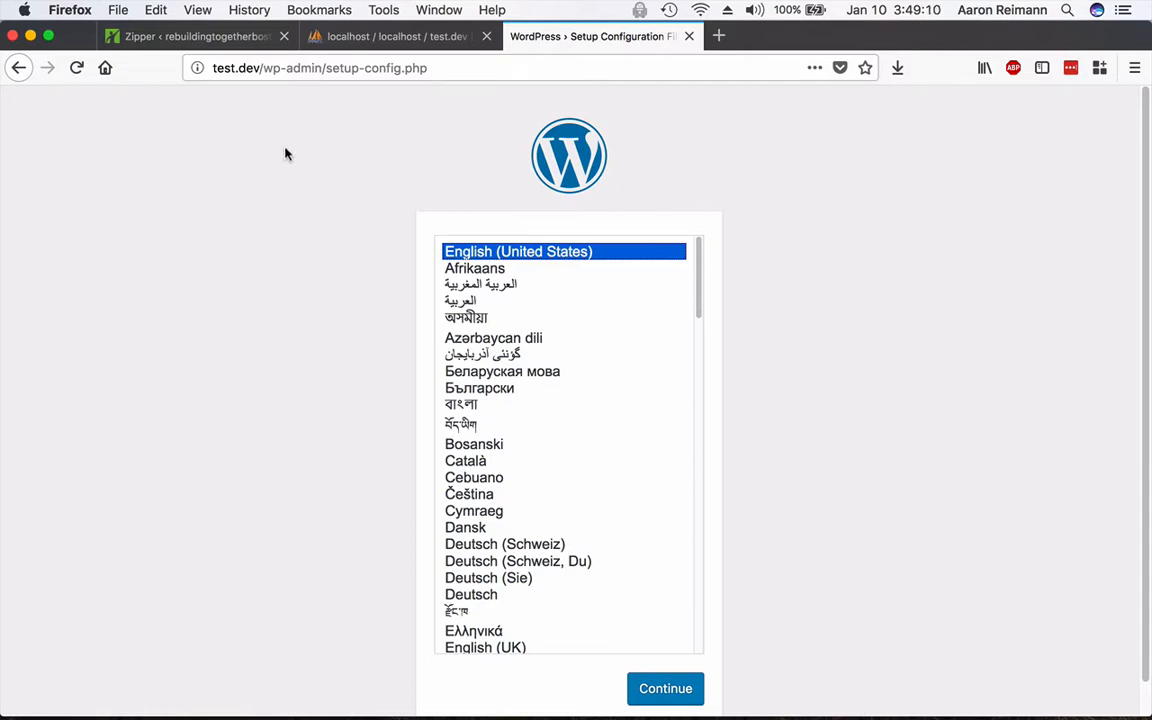
Continue the test.dev setup with English (United States) as the language.
{"action": "scroll", "coordinate": [258, 323], "scroll_direction": "down", "scroll_amount": 2}
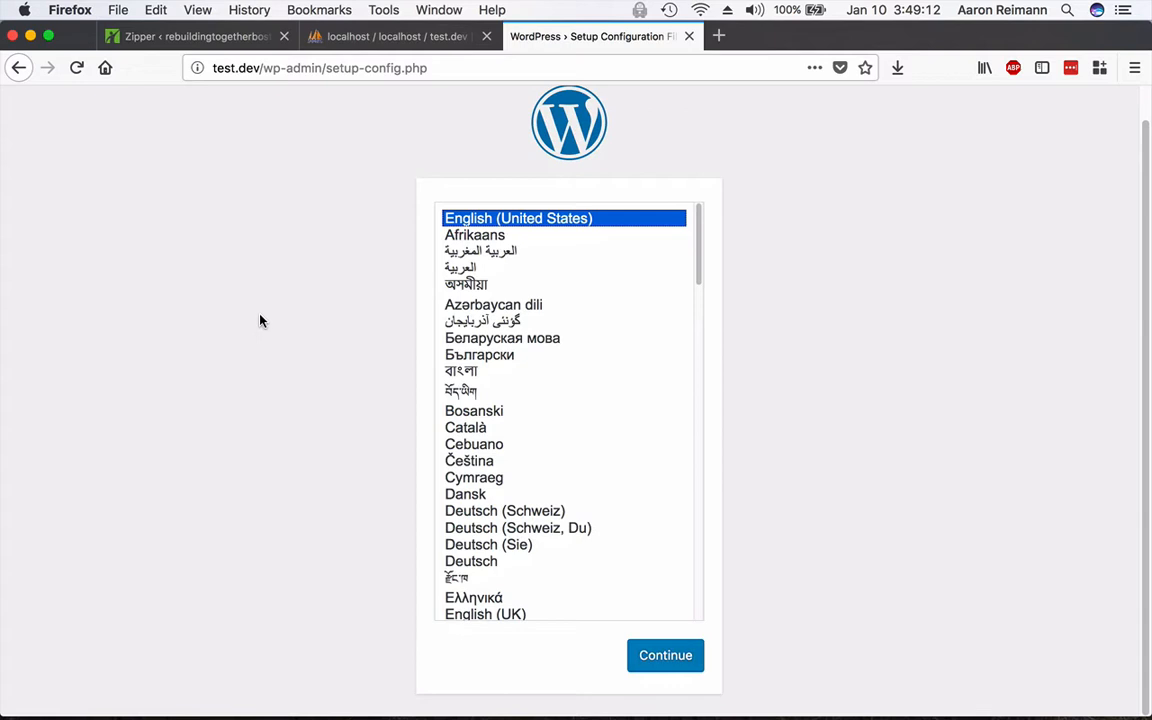
{"action": "left_click", "coordinate": [664, 659]}
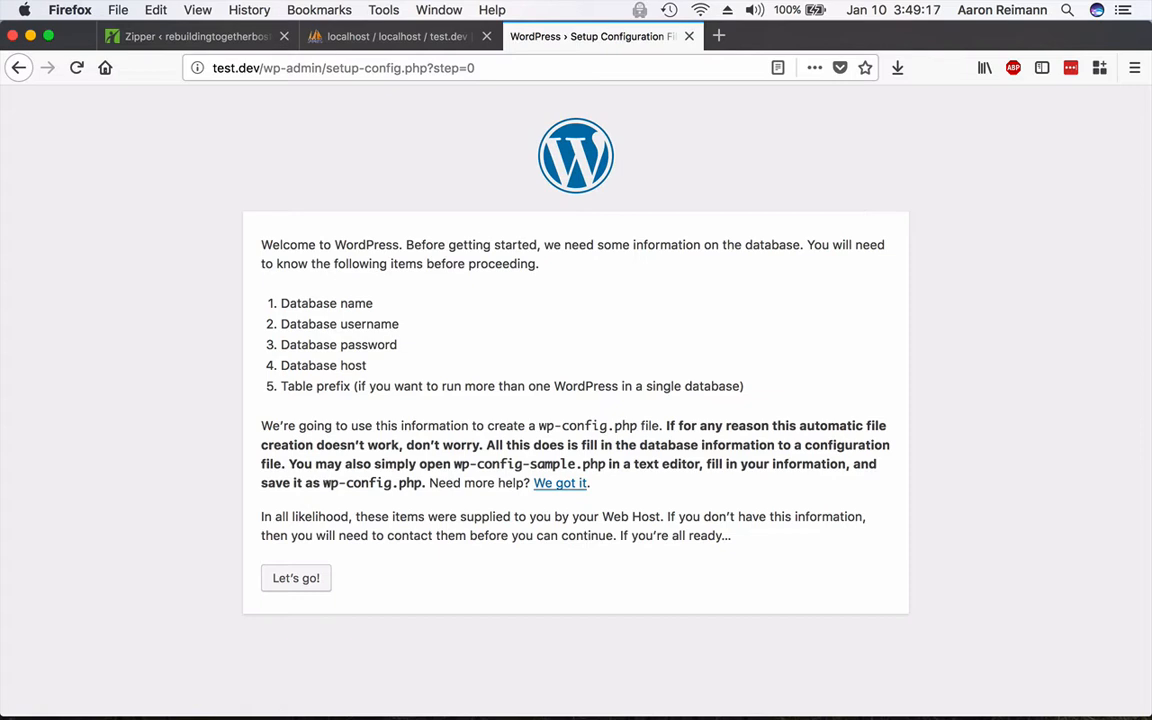
Submit database test.dev with user root and its password, then run the install.
{"action": "left_click", "coordinate": [305, 585]}
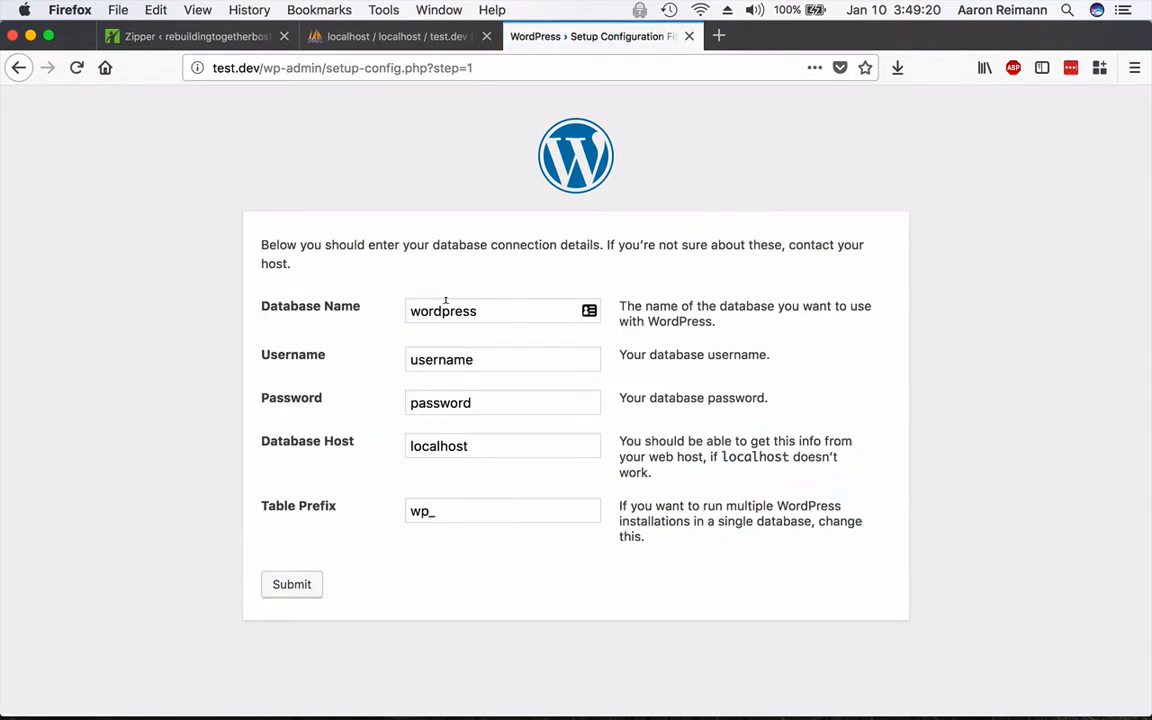
{"action": "double_click", "coordinate": [445, 306]}
{"action": "type", "text": "t"}
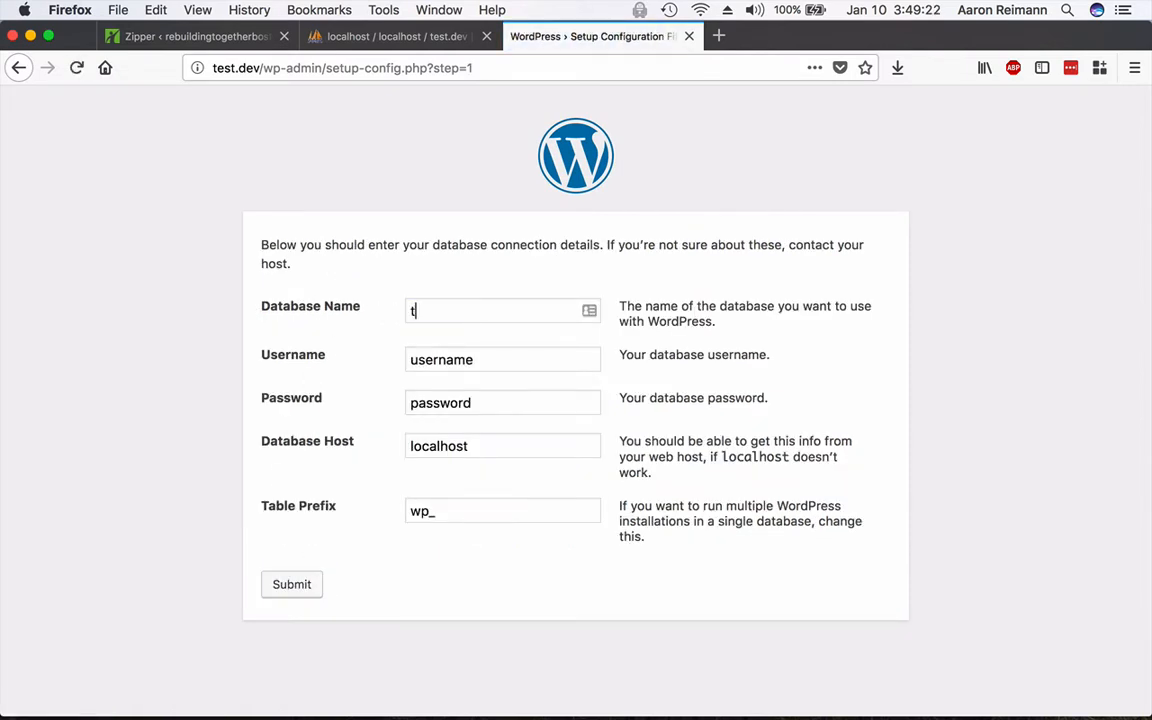
{"action": "type", "text": "est.dev"}
{"action": "key", "text": "super+a"}
{"action": "key", "text": "Tab"}
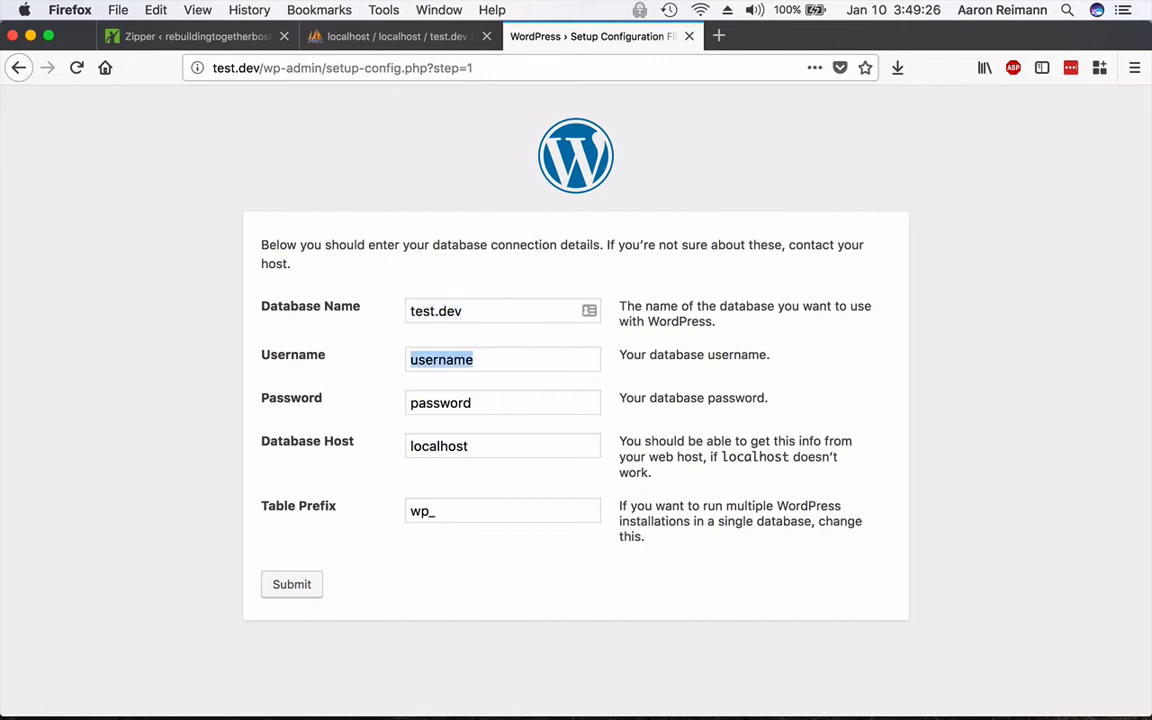
{"action": "type", "text": "root"}
{"action": "key", "text": "Tab"}
{"action": "type", "text": "root"}
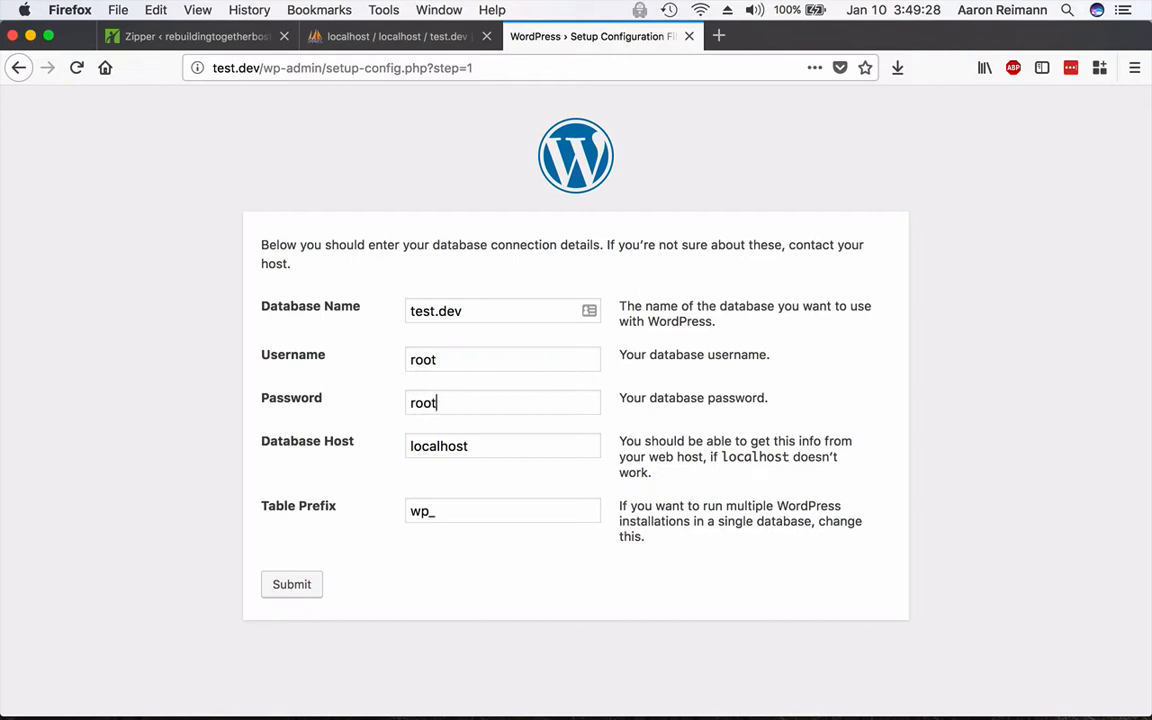
{"action": "key", "text": "Tab"}
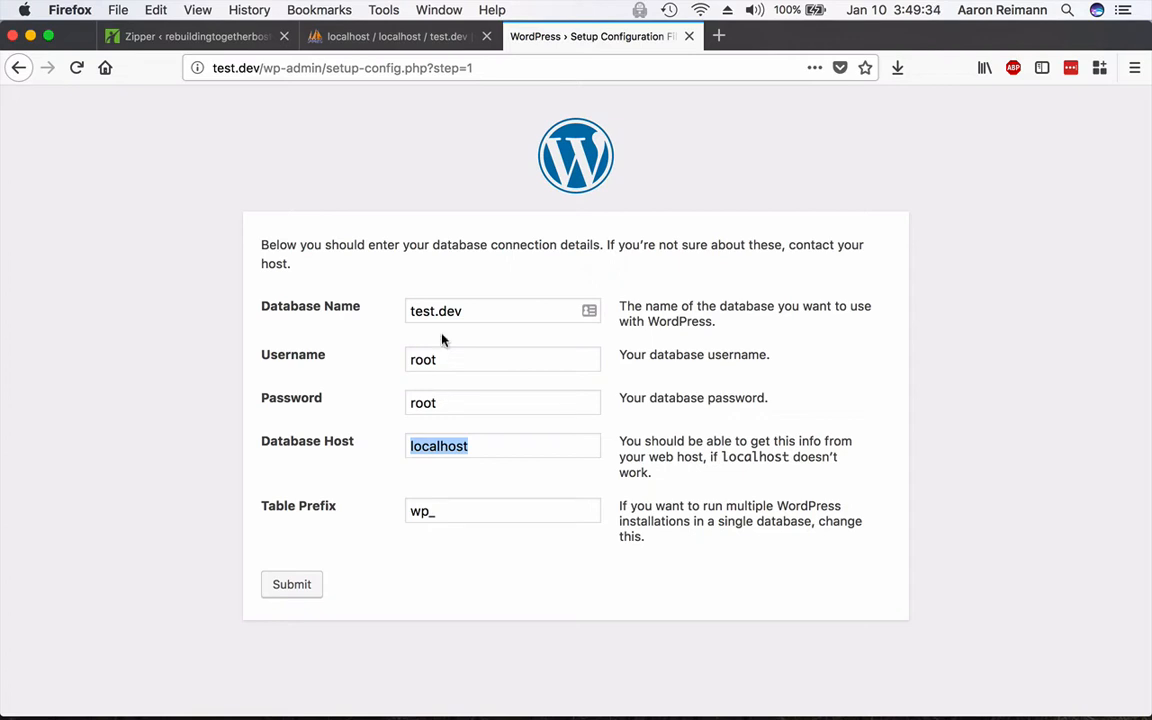
{"action": "left_click", "coordinate": [286, 586]}
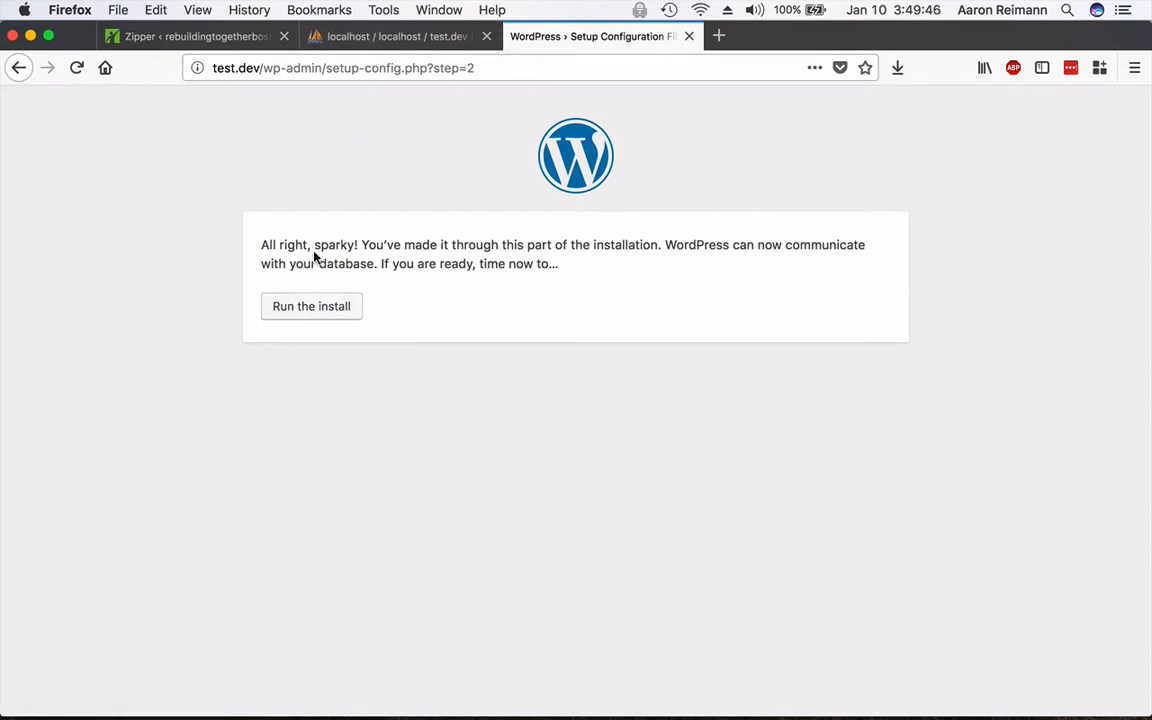
{"action": "left_click", "coordinate": [310, 312]}
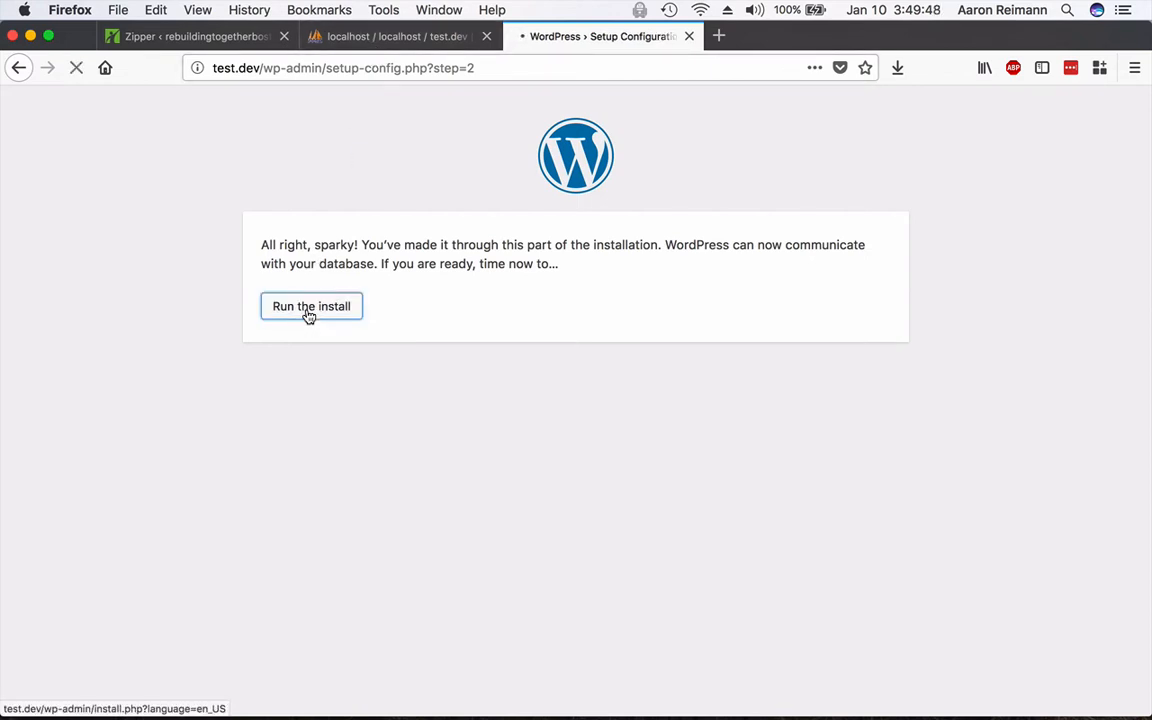